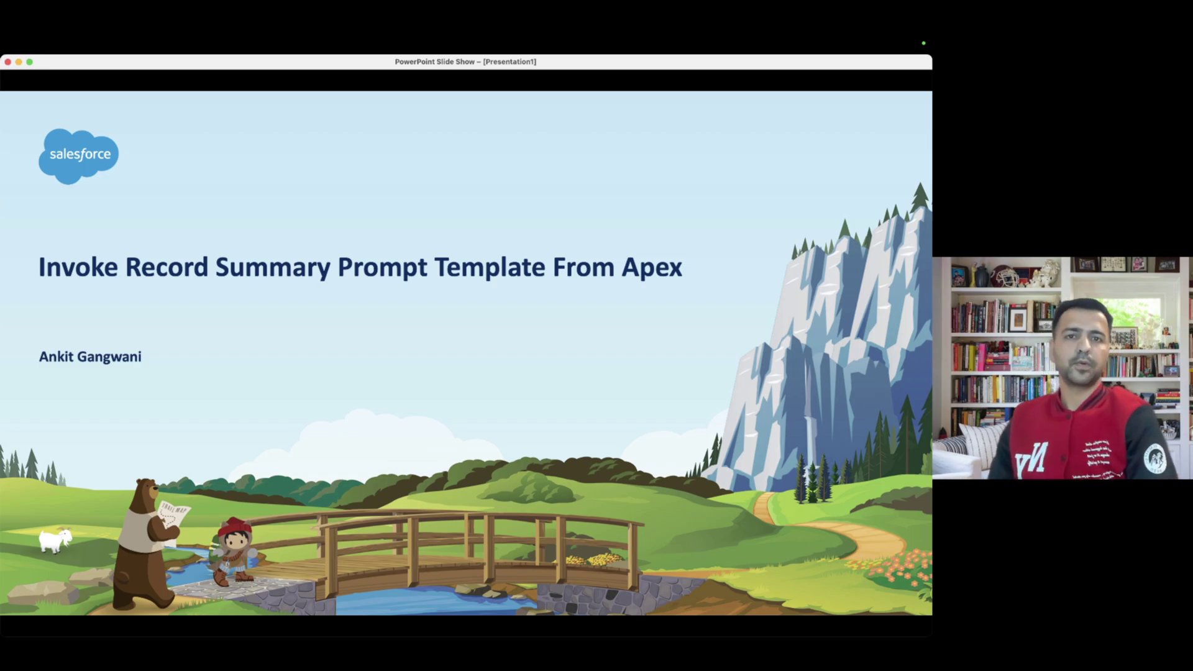
# Advance to the episode list slide, then switch to the United Oil & Gas Corp. account in the browser
pyautogui.press('Right')
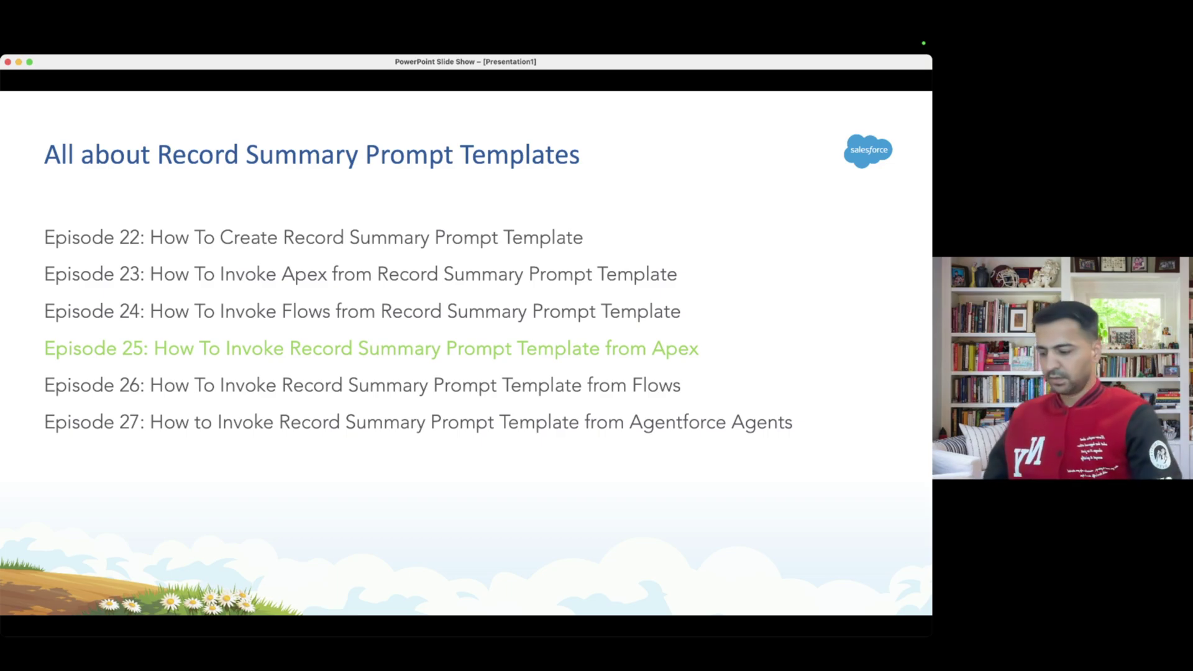
pyautogui.hotkey('ctrl', 'Right')
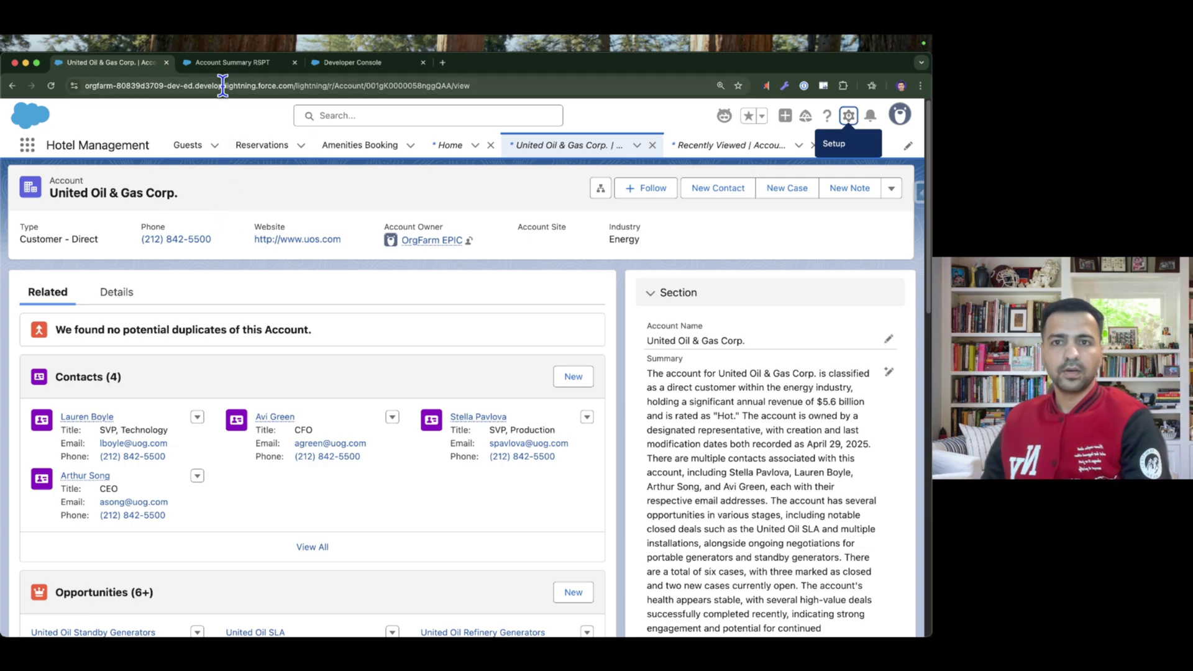
# Bring up the Account Summary RSPT template in Prompt Builder from its browser tab
pyautogui.click(231, 62)
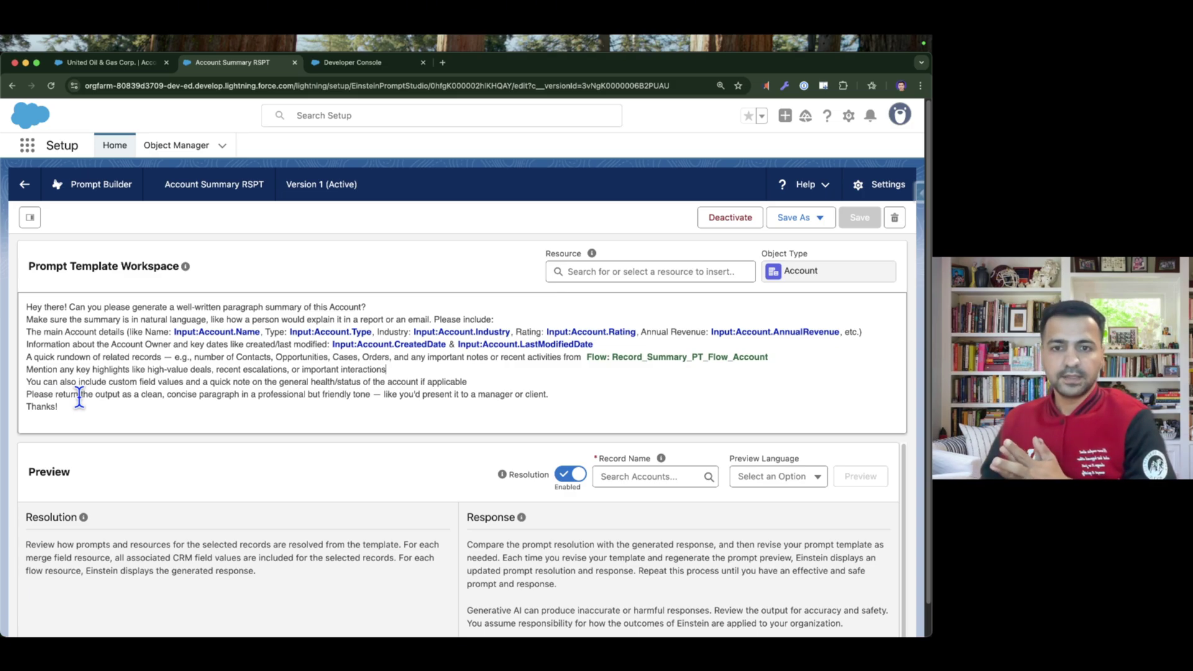
# Preview the template for Edge Communications and scroll through the generated response
pyautogui.click(665, 477)
pyautogui.write('edge')
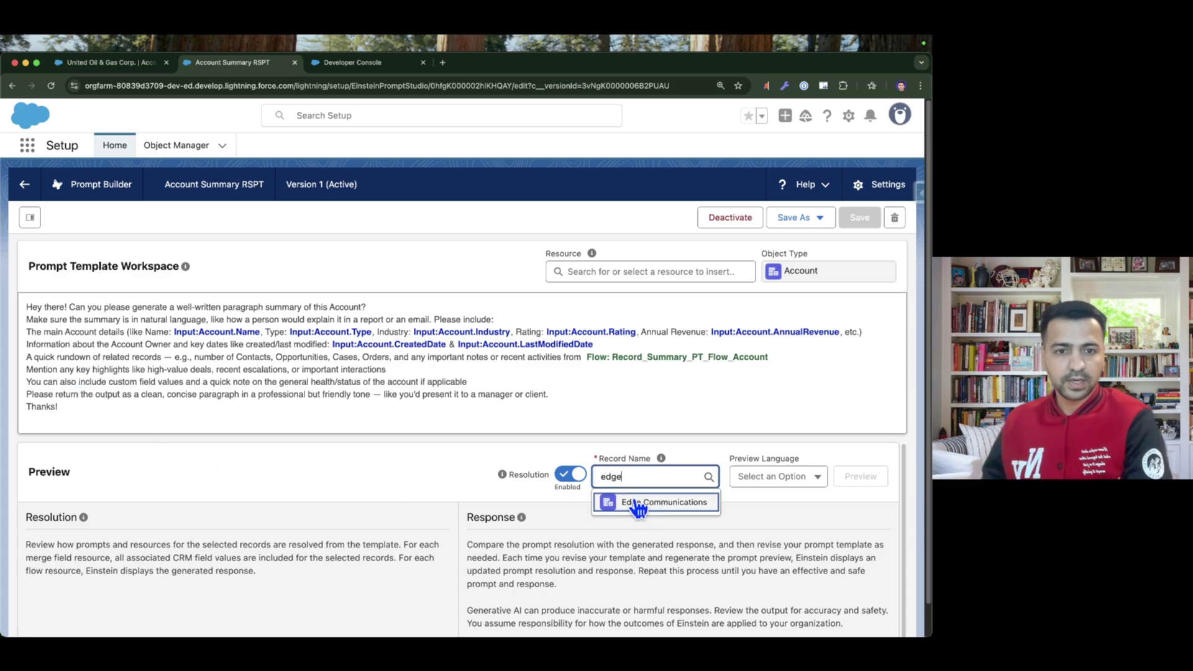
pyautogui.click(611, 501)
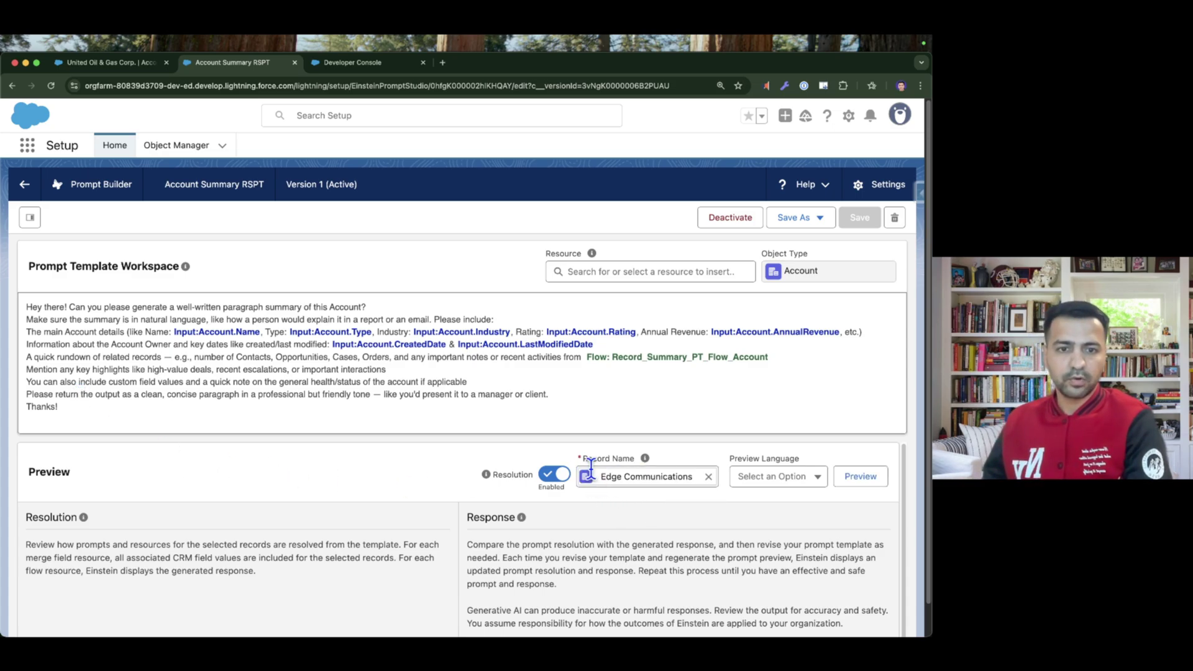
pyautogui.click(859, 475)
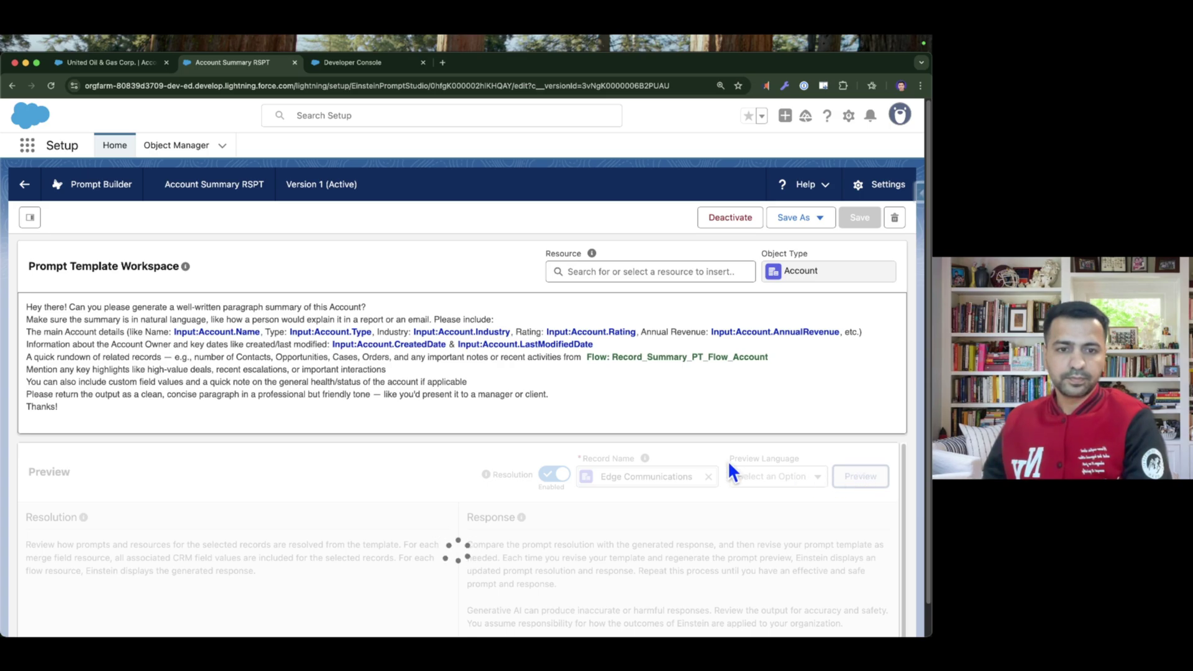
pyautogui.scroll(-1, 617, 553)
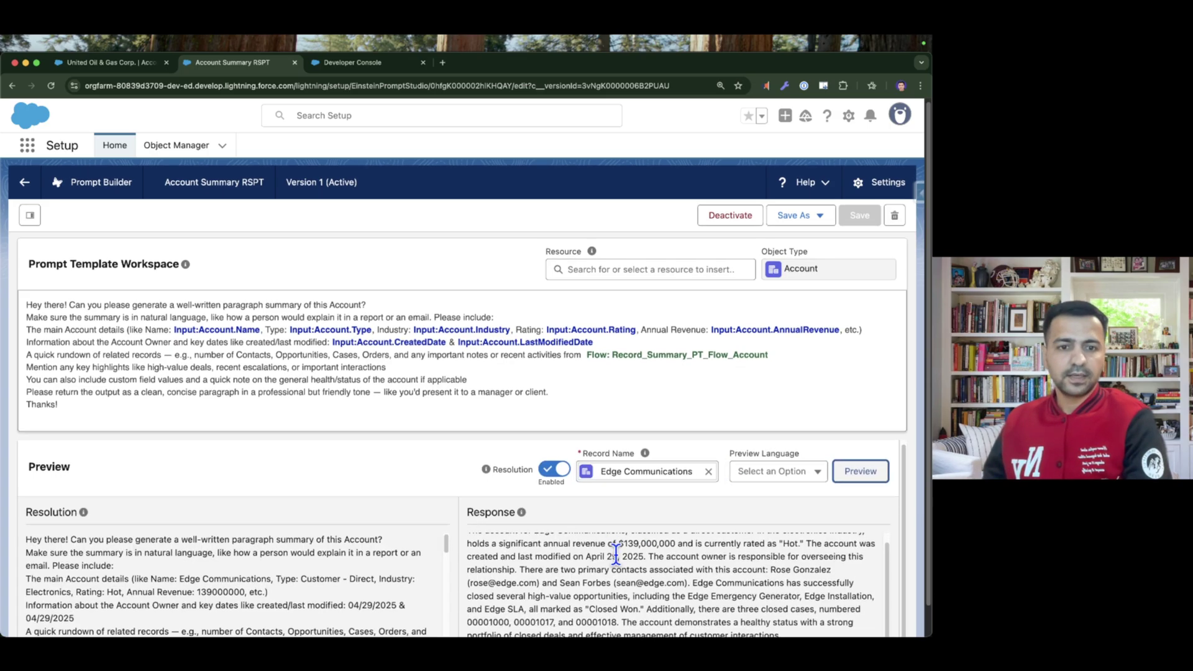
pyautogui.scroll(-1, 617, 575)
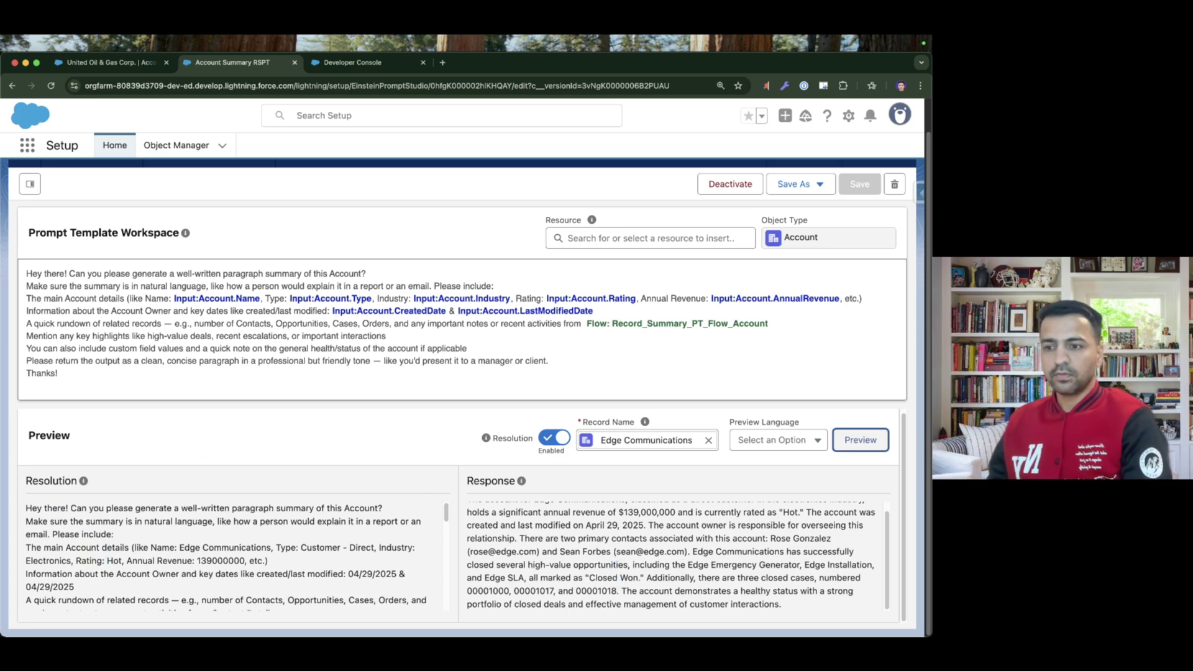
pyautogui.click(353, 62)
# Create a new Apex class named InvokeRecordSummaryPromptTemplate
pyautogui.click(10, 104)
pyautogui.moveTo(15, 123)
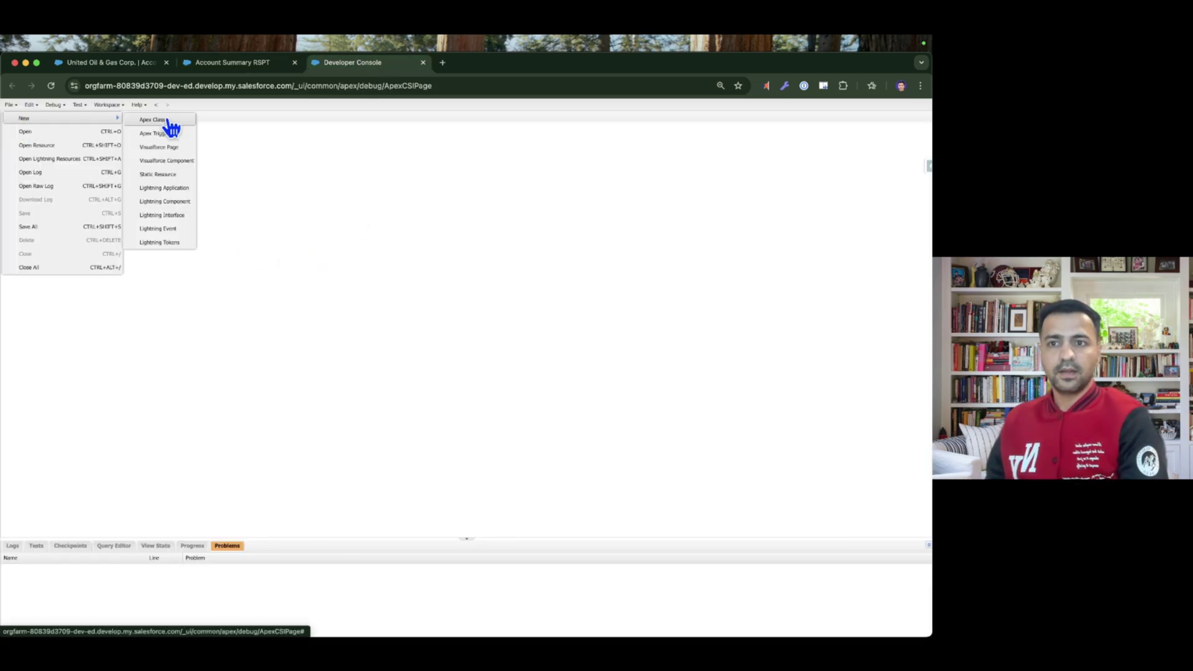
pyautogui.click(185, 123)
pyautogui.write('InvokeRecordS')
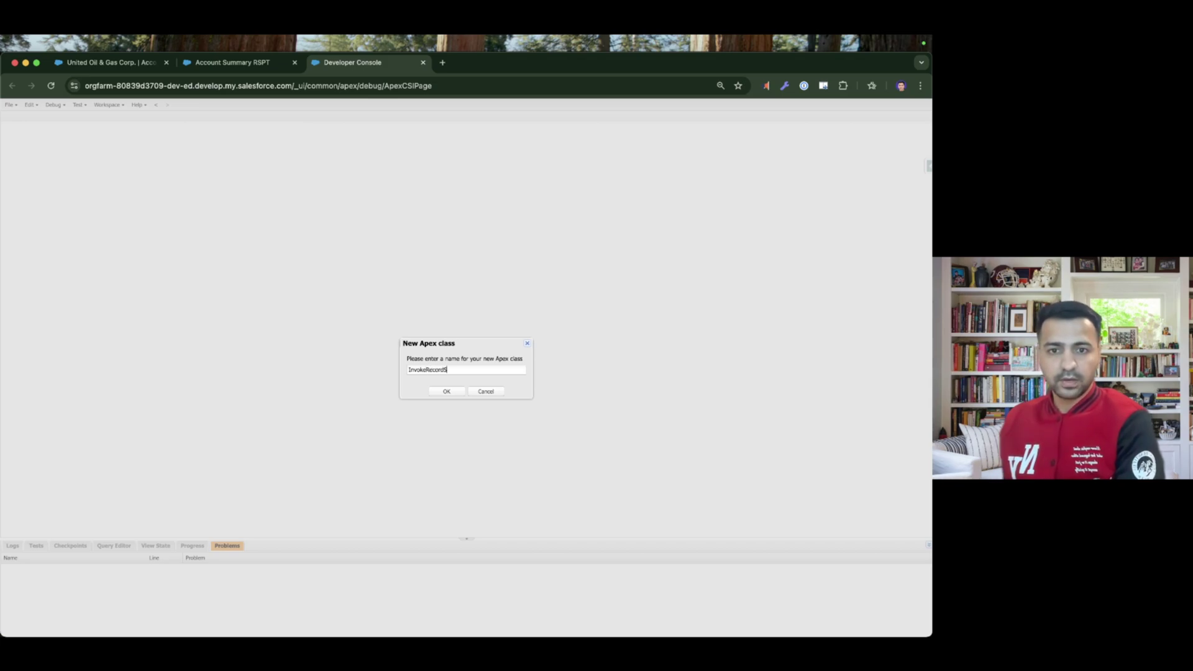
pyautogui.write('ummaryPrompt Te')
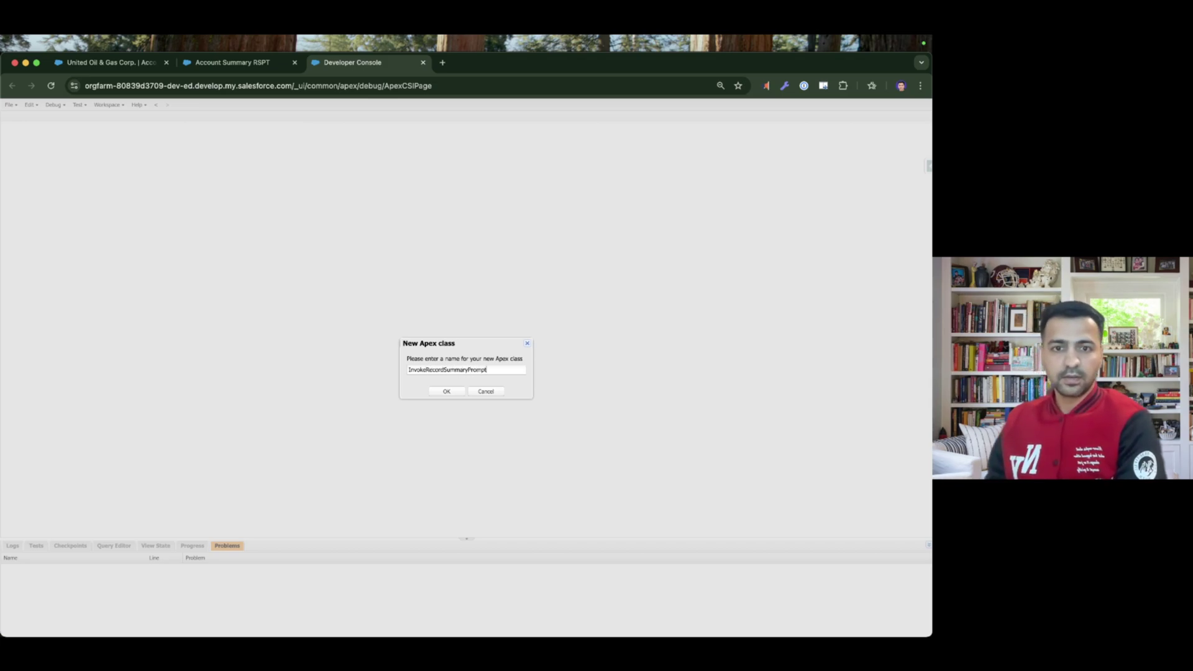
pyautogui.press('BackSpace')
pyautogui.press('BackSpace')
pyautogui.press('BackSpace')
pyautogui.write('Template')
pyautogui.press('Return')
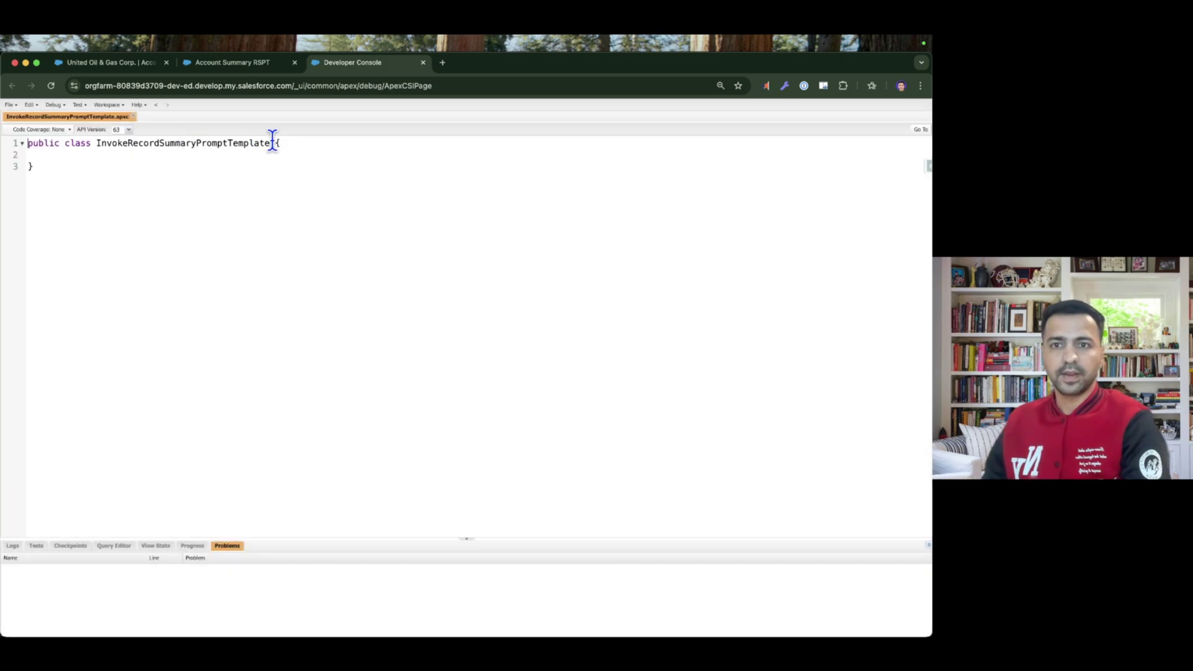
# Add an empty 'public static void invoke() {}' method to the class body
pyautogui.click(287, 143)
pyautogui.press('Return')
pyautogui.write('public ')
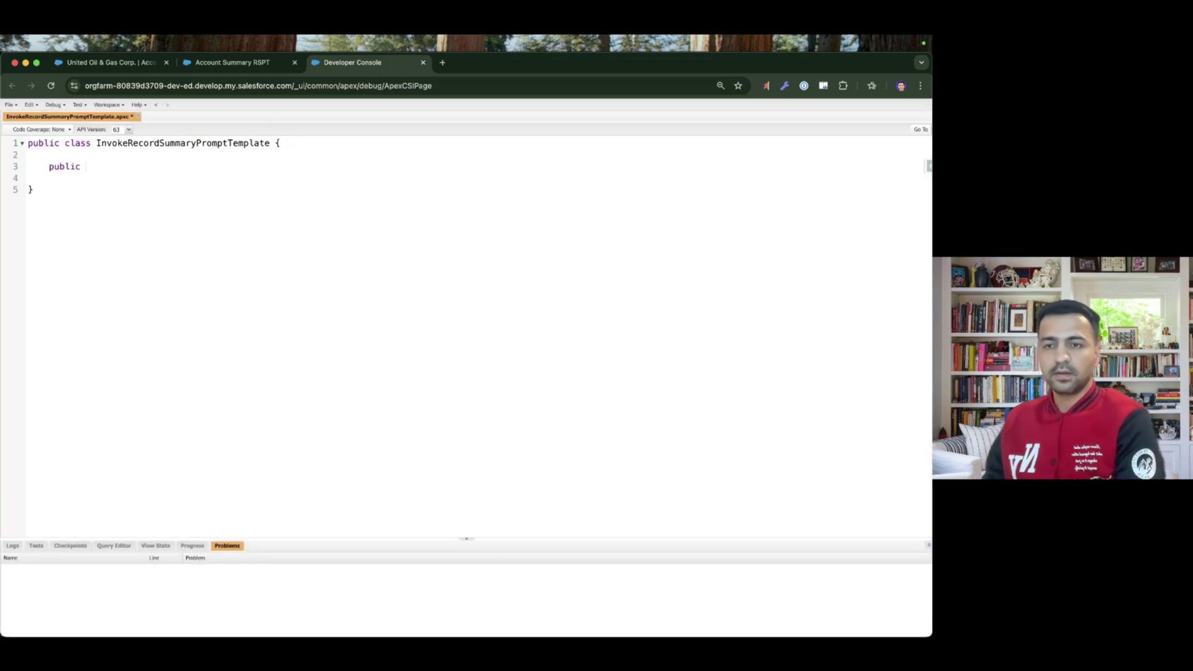
pyautogui.write('static void')
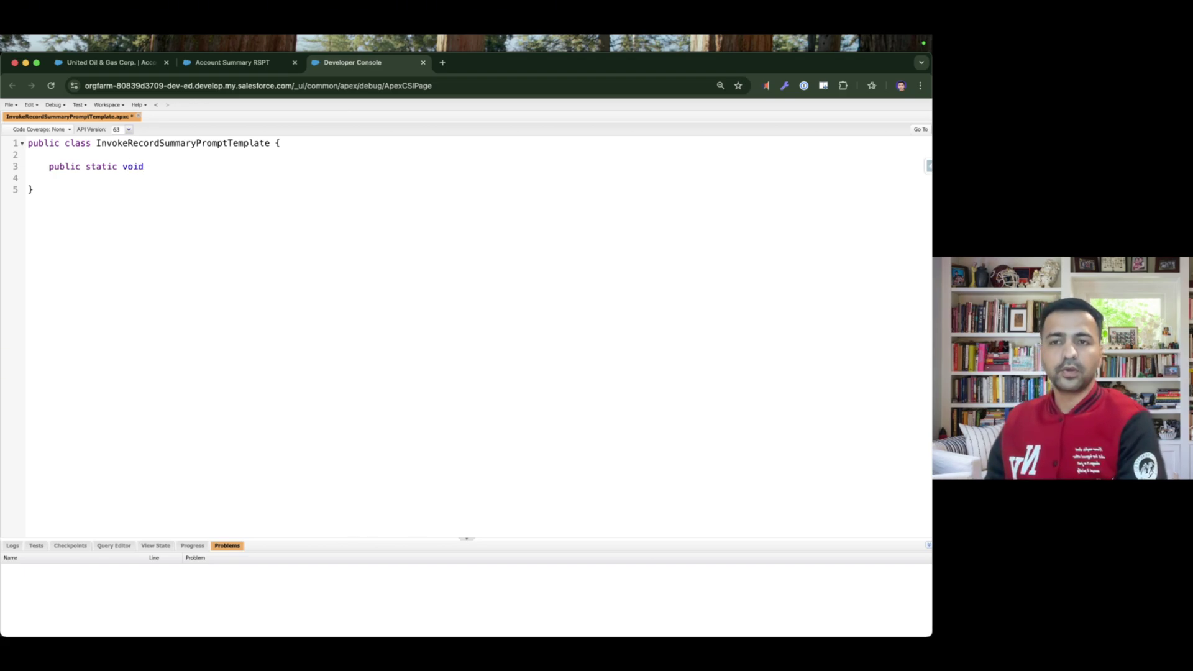
pyautogui.write(' invoke() {}')
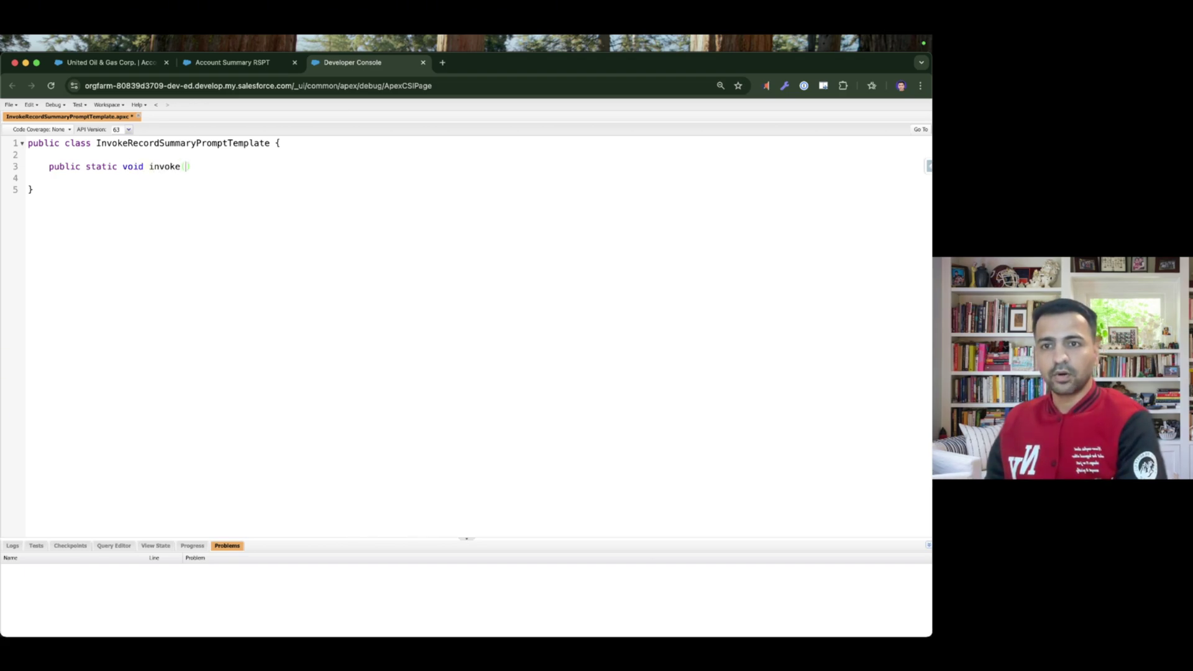
pyautogui.press('Return')
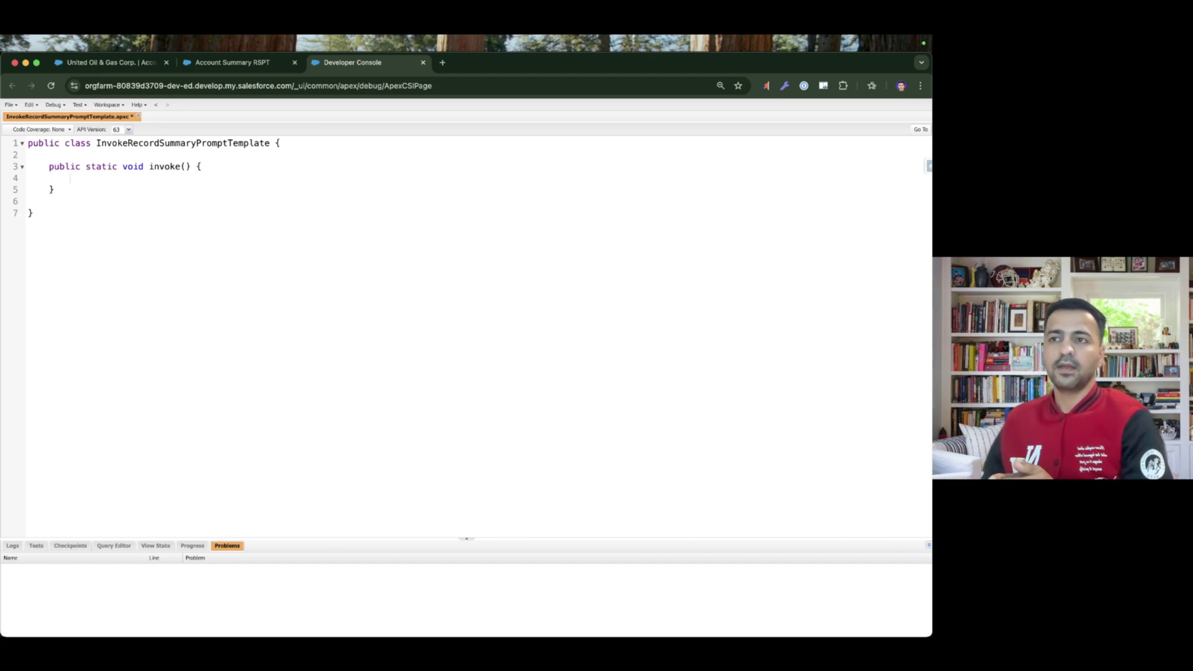
pyautogui.click(233, 63)
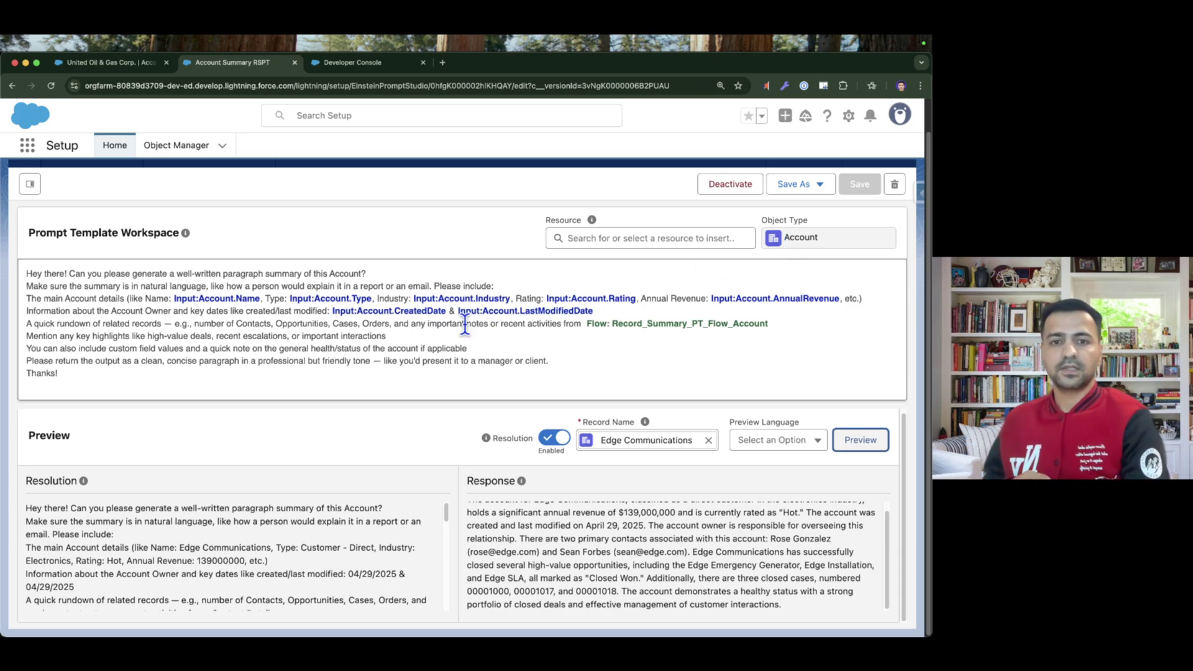
# Give the invoke method an 'Id accountId' parameter
pyautogui.click(351, 64)
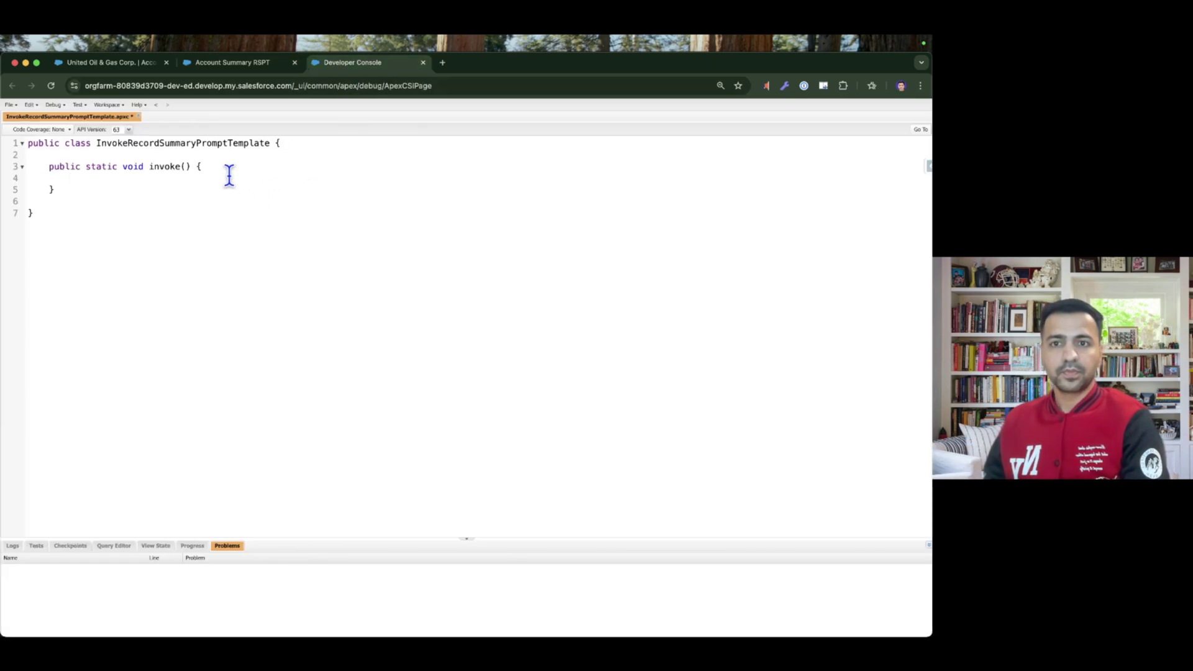
pyautogui.click(188, 167)
pyautogui.write('Id account')
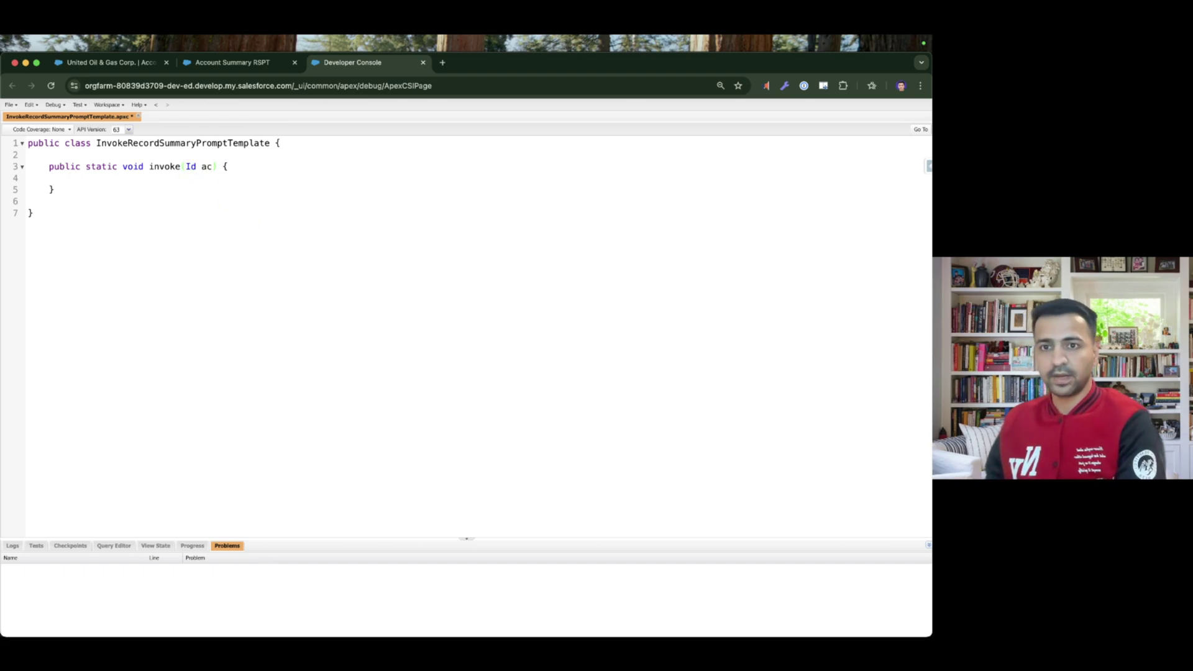
pyautogui.write('Id')
pyautogui.click(261, 167)
pyautogui.press('Return')
pyautogui.press('Return')
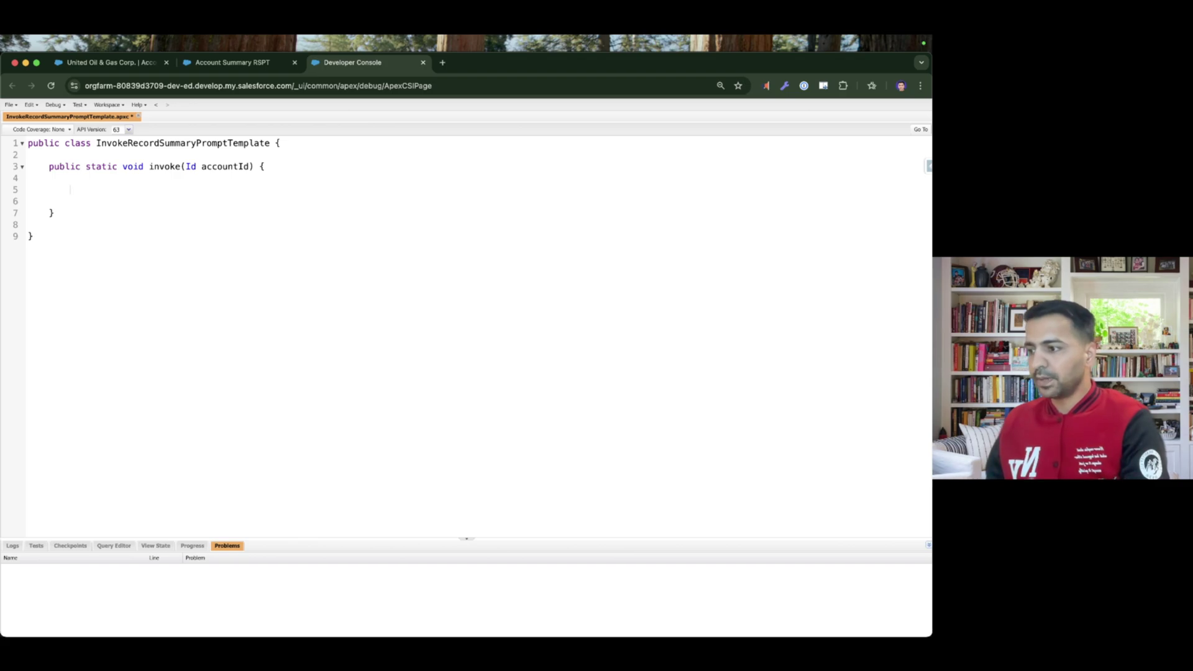
# Paste the Map and ConnectApi.WrappedValue lines holding the account id into invoke
pyautogui.press('super+Tab')
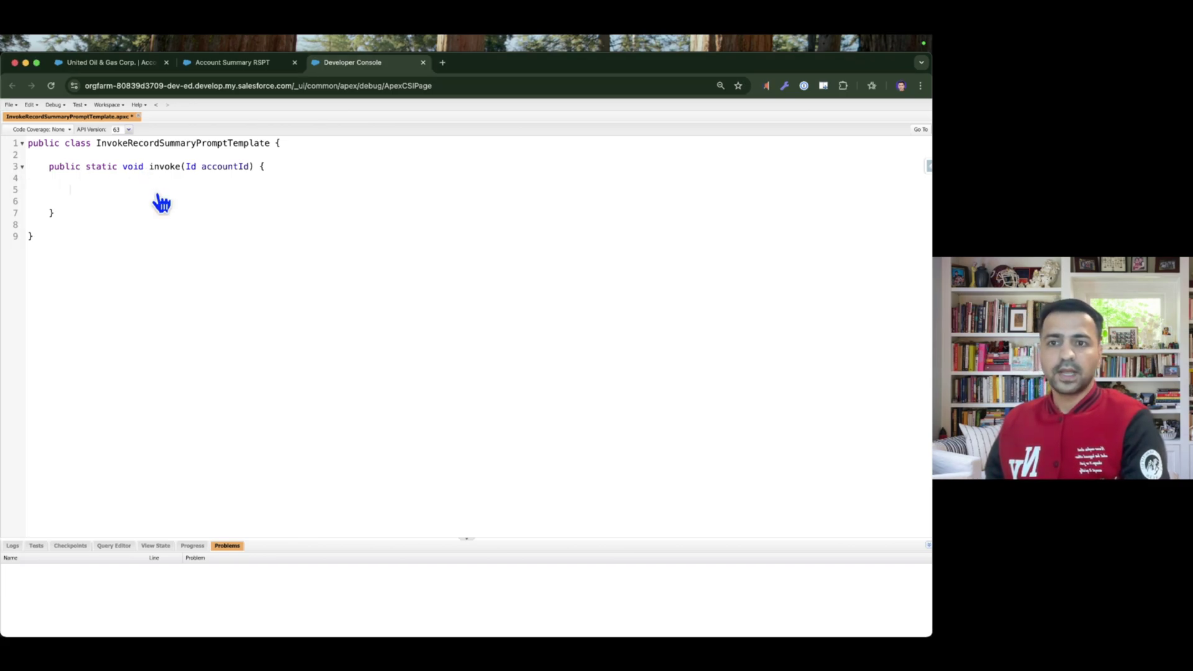
pyautogui.press('super+Tab')
pyautogui.write("Map < String, String > objAccountMap = new Map < String, String >(); objAccountMap.put( 'id', accountId );")
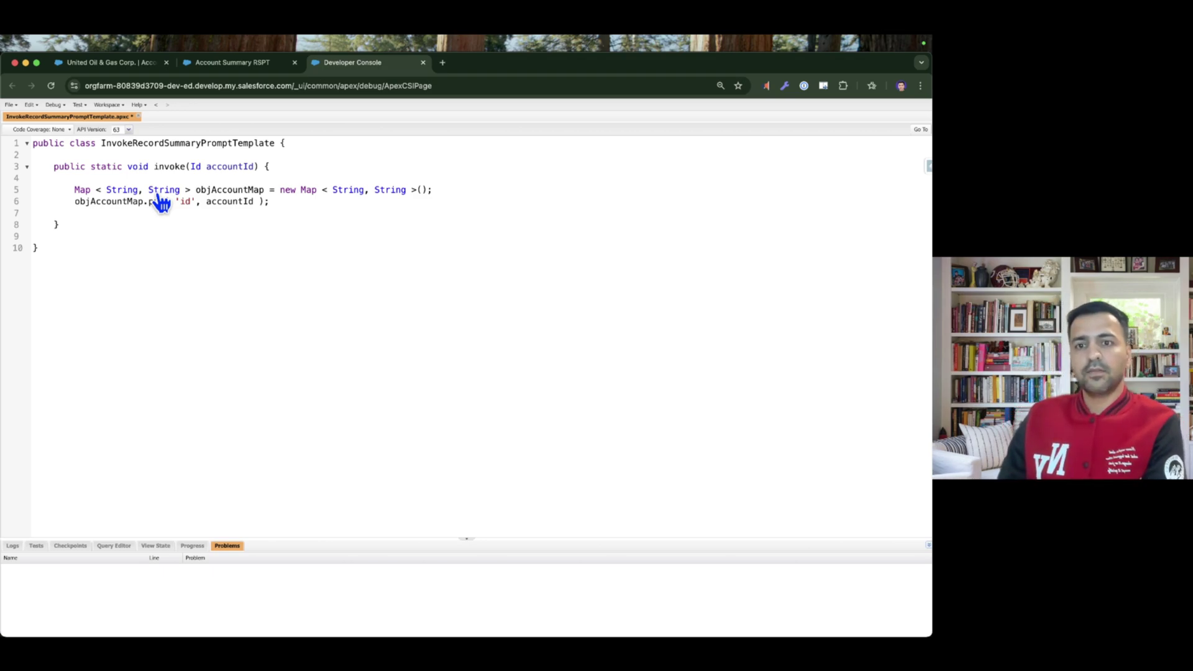
pyautogui.press('Return')
pyautogui.press('Return')
pyautogui.press('super+Tab')
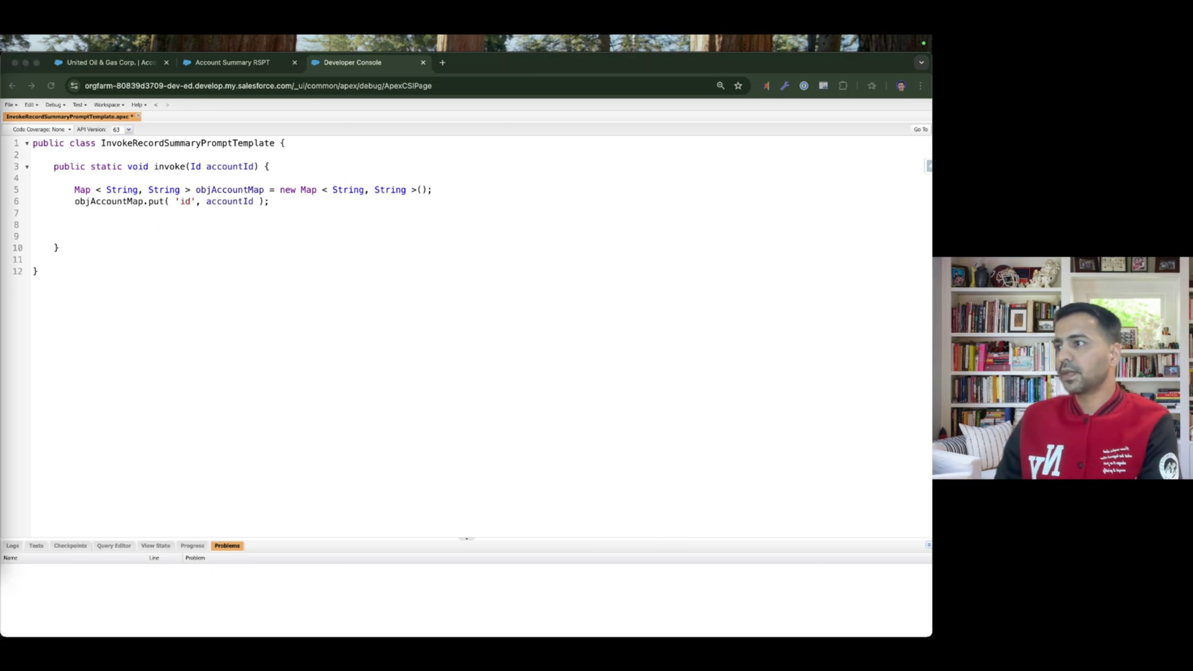
pyautogui.press('super+Tab')
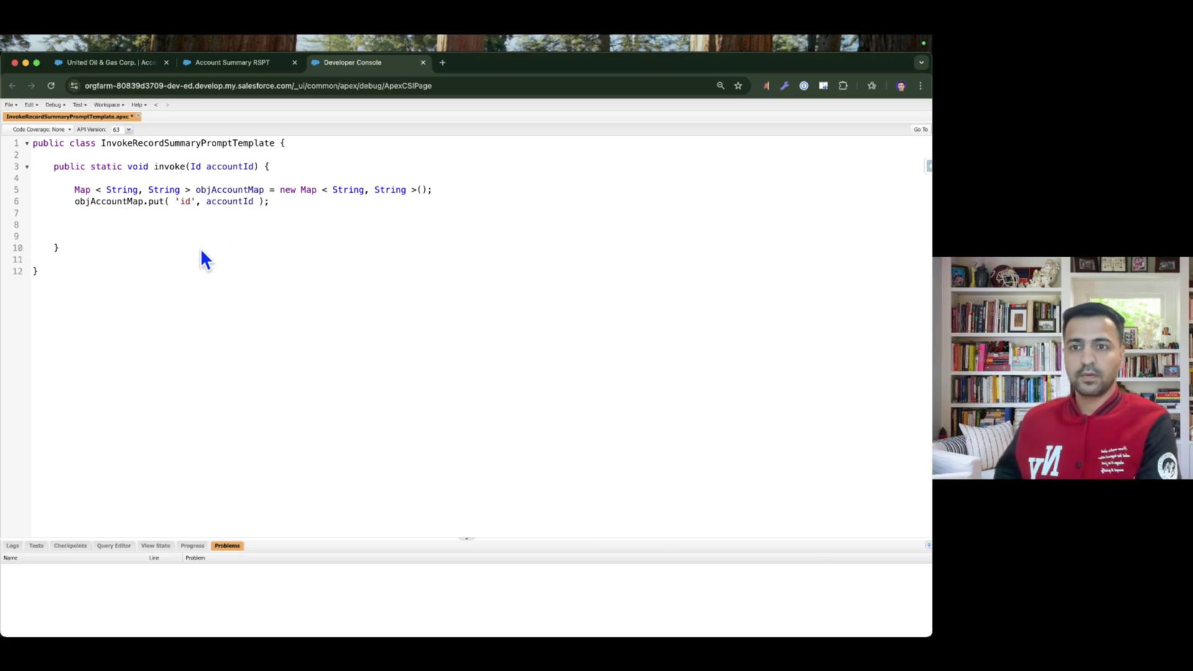
pyautogui.write('ConnectApi.WrappedValue objAccountValue = new ConnectApi.WrappedValue(); objAccountValue.value = objAccountMap;')
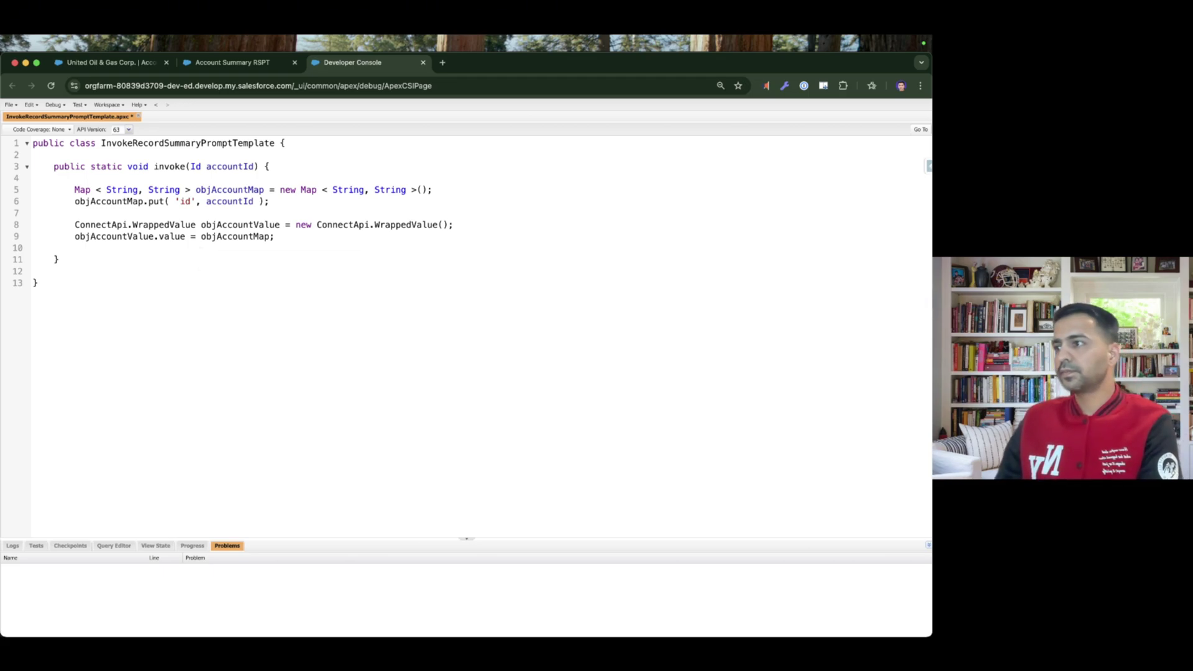
# Add the inputParamsMap lines keyed 'Input:Account' and align their indentation
pyautogui.press('super+Tab')
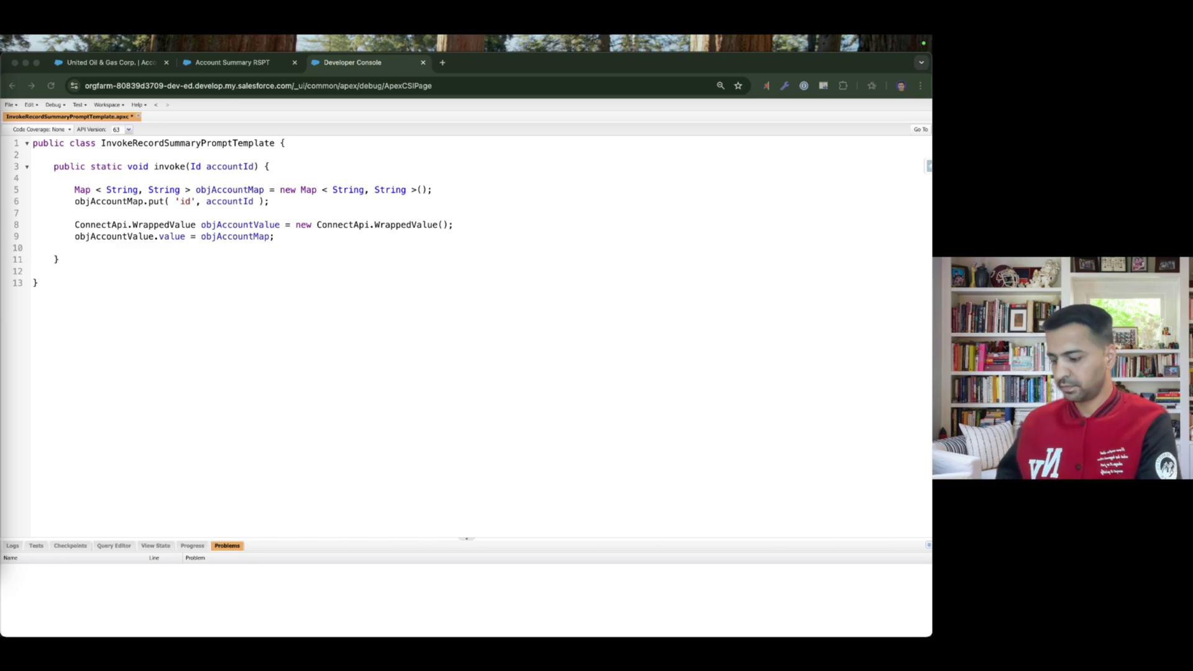
pyautogui.press('super+Tab')
pyautogui.press('Return')
pyautogui.write("Map < String, ConnectApi.WrappedValue > inputParamsMap = new Map < String, ConnectApi.WrappedValue >(); inputParamsMap.put( 'Input:Account', objAccountValue );")
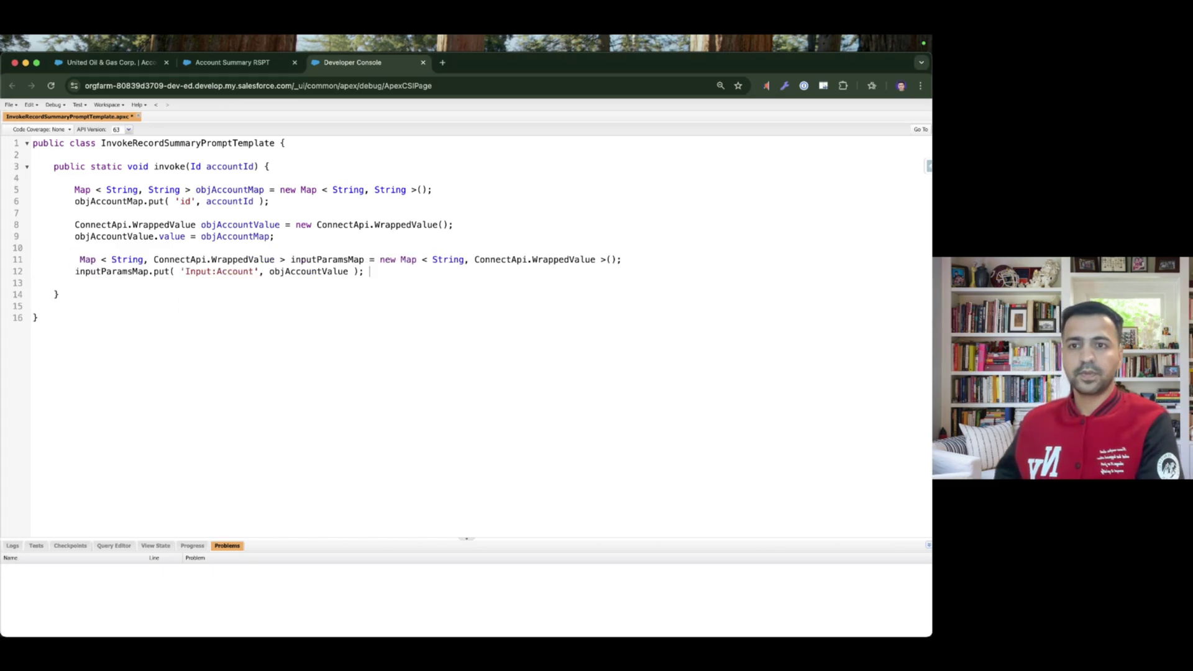
pyautogui.hotkey('shift', 'Up')
pyautogui.hotkey('shift', 'Tab')
pyautogui.press('Right')
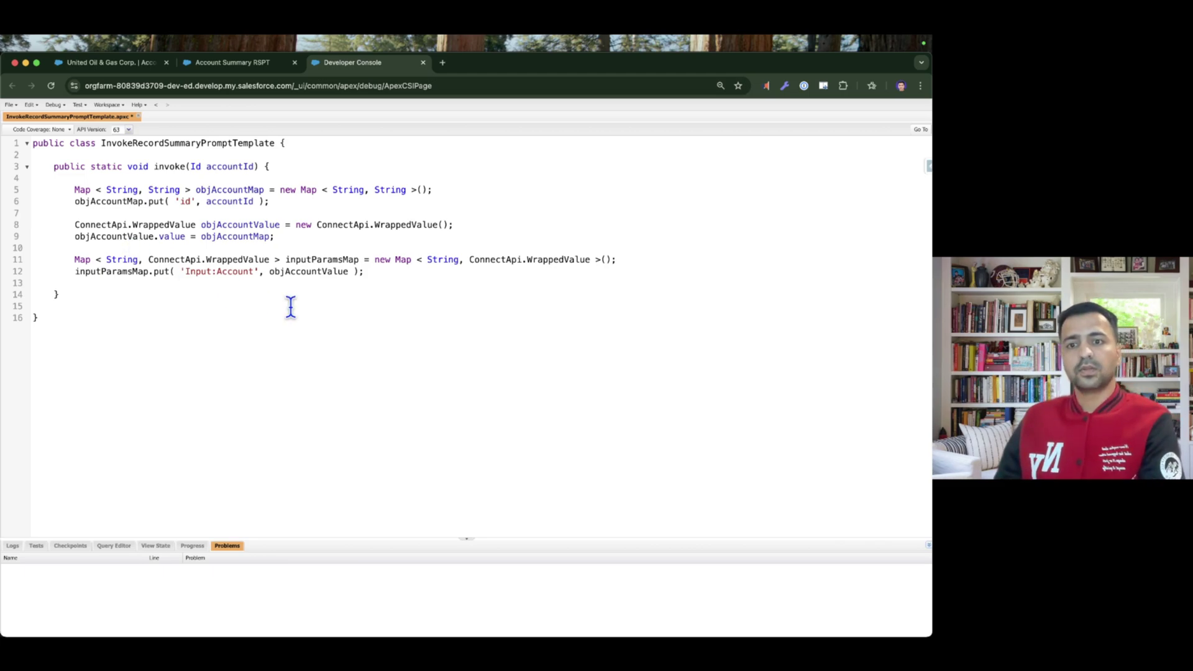
pyautogui.doubleClick(221, 272)
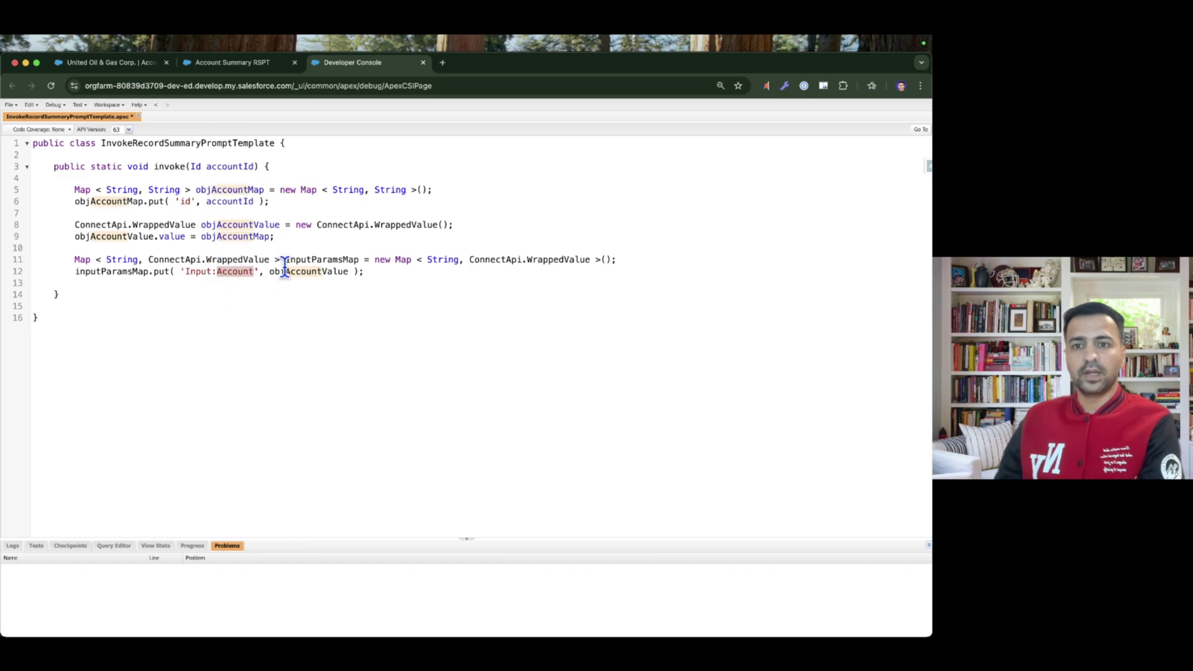
pyautogui.click(231, 62)
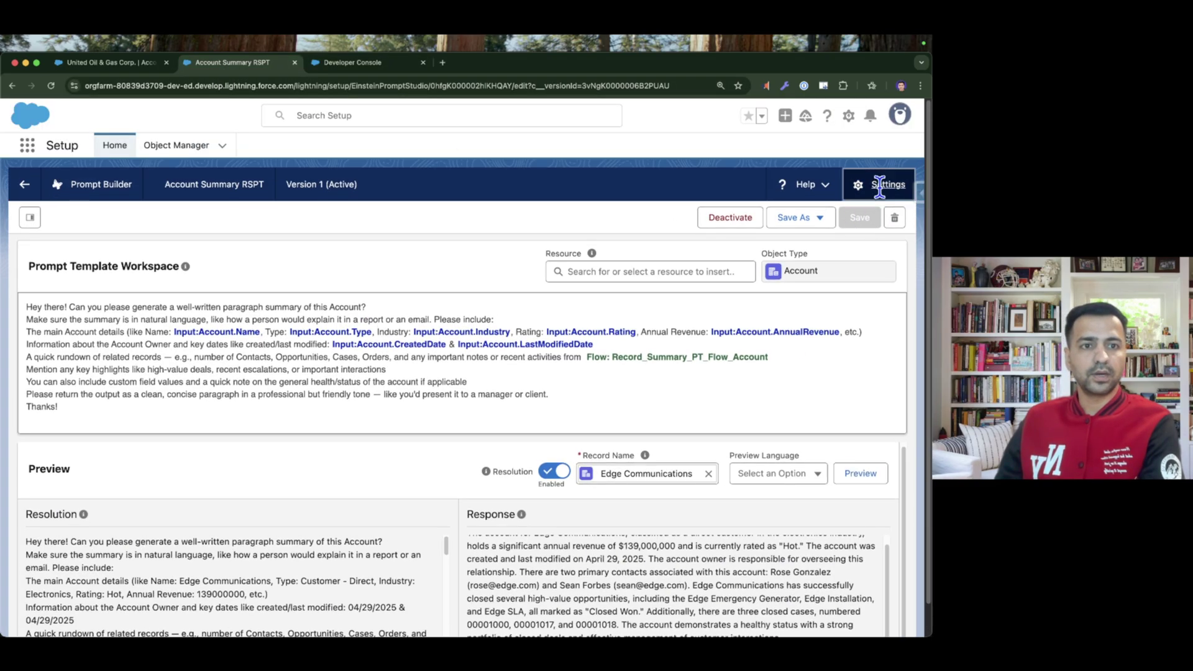
# Check Template Details in the template settings for the Input:Account (objectToSummarize) input
pyautogui.click(883, 187)
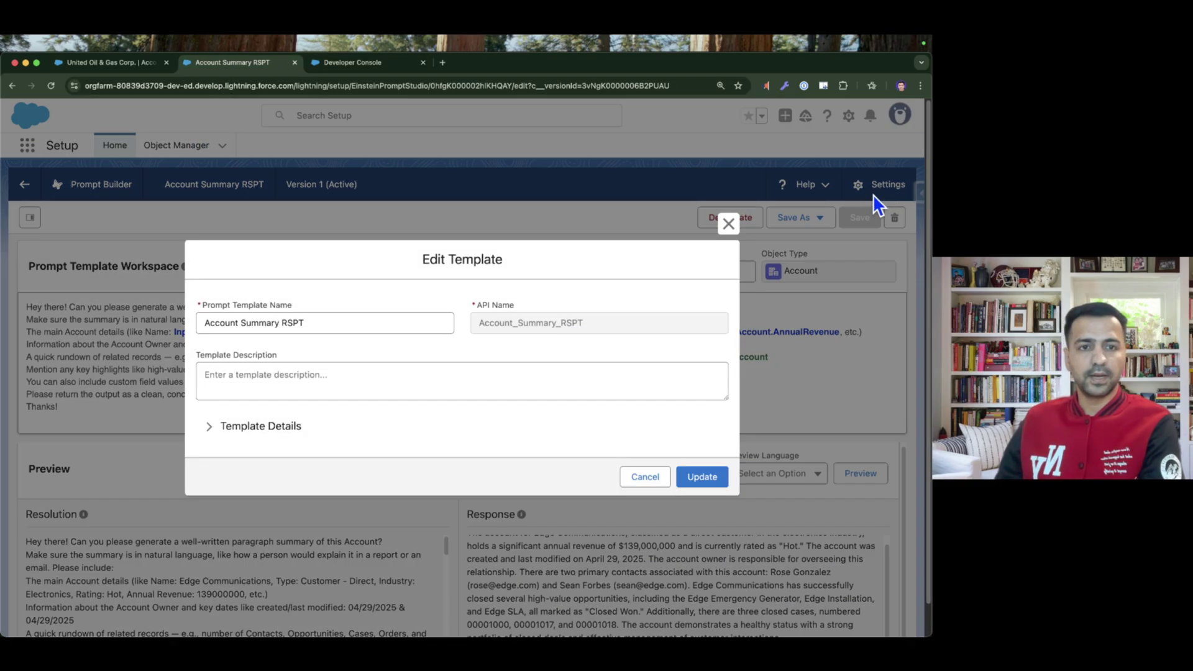
pyautogui.click(257, 428)
pyautogui.moveTo(227, 454); pyautogui.dragTo(286, 453)
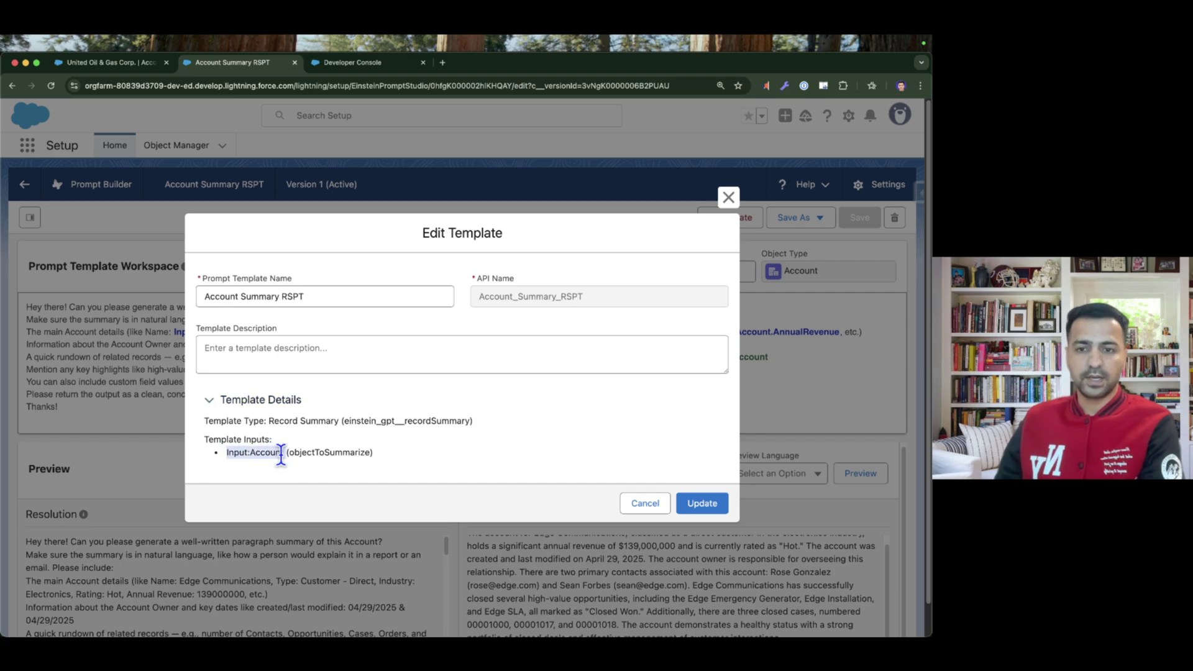
pyautogui.click(359, 63)
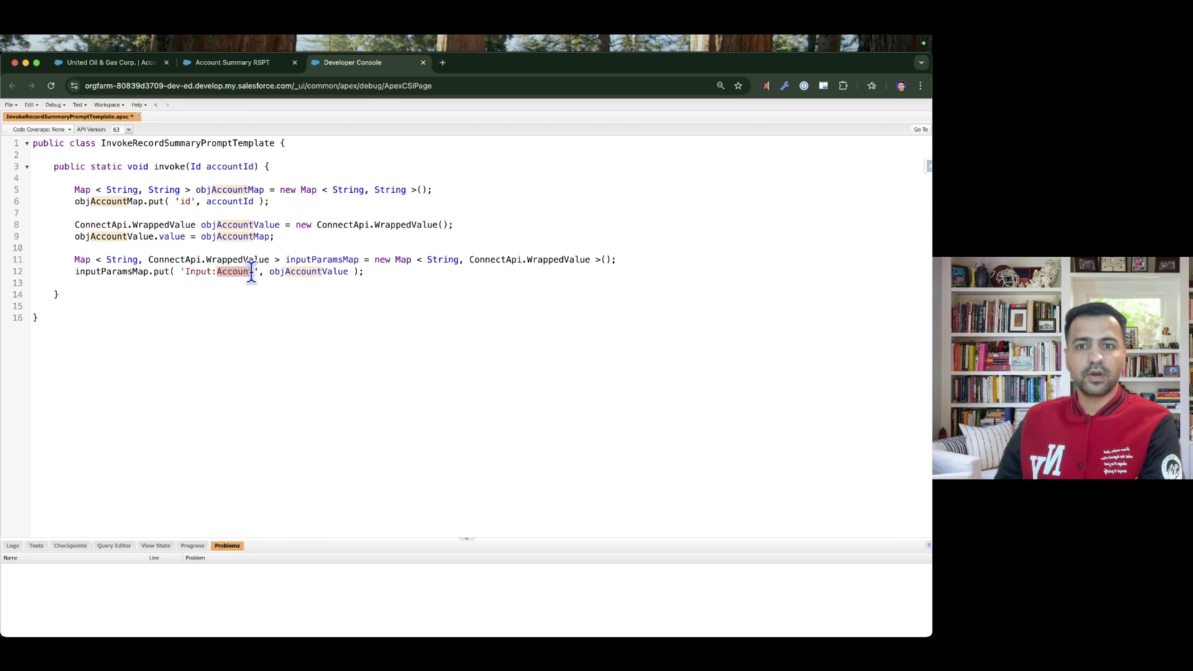
# Paste the EinsteinPromptTemplateGenerationsInput setup lines after line 12
pyautogui.click(394, 275)
pyautogui.press('Return')
pyautogui.press('Return')
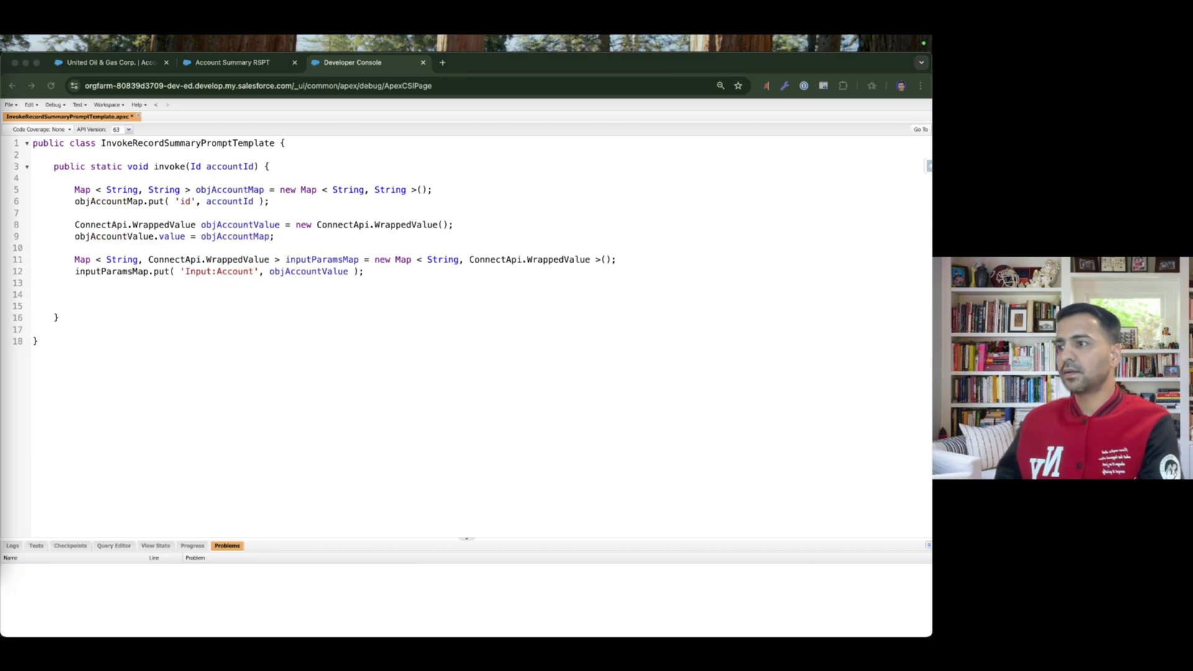
pyautogui.press('super+Tab')
pyautogui.write("ConnectApi.EinsteinPromptTemplateGenerationsInput executeTemplateInput = new ConnectApi.EinsteinPromptTemplateGenerationsInput(); executeTemplateInput.additionalConfig = new ConnectApi.EinsteinLlmAdditionalConfigInput(); executeTemplateInput.additionalConfig.applicationName = 'PromptBuilderPreview'; executeTemplateInput.isPreview = false; executeTemplateInput.inputParams = inputParamsMap;")
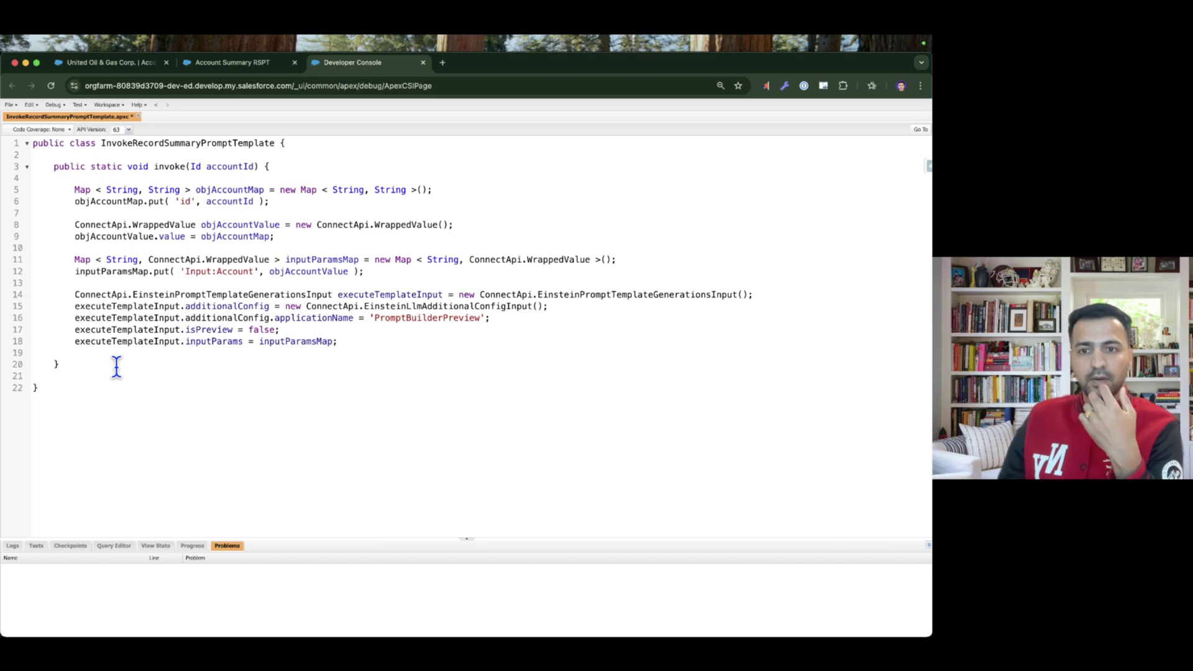
# Review its isPreview false, applicationName 'PromptBuilderPreview' and inputParams = inputParamsMap settings
pyautogui.doubleClick(212, 329)
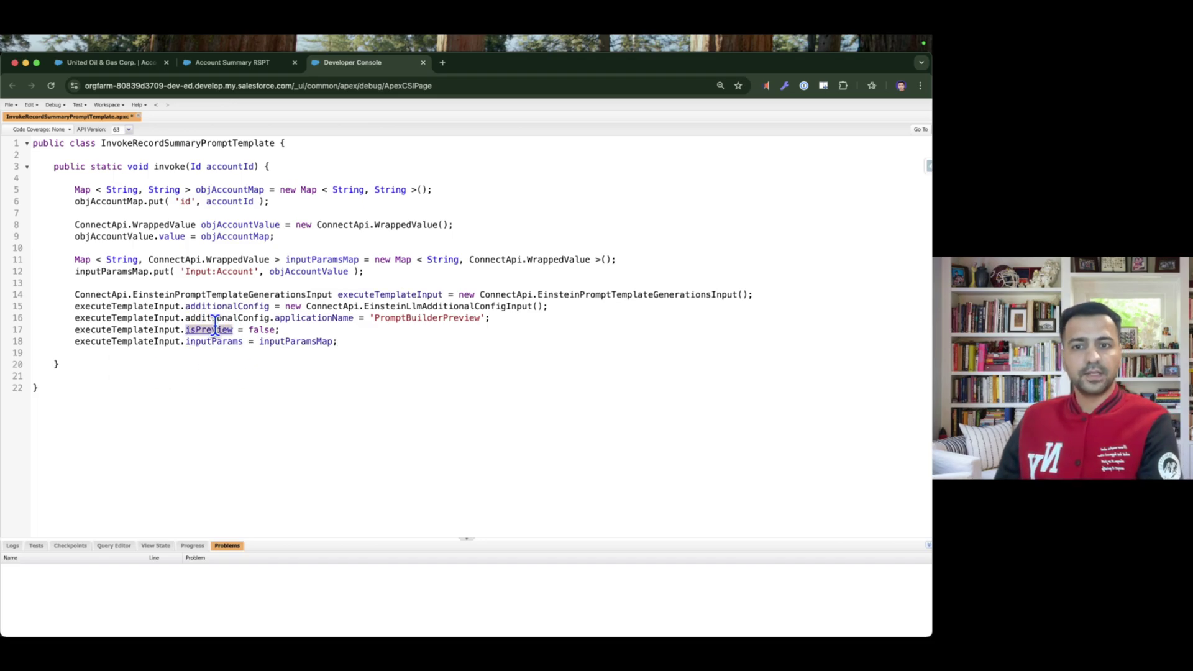
pyautogui.doubleClick(260, 330)
pyautogui.doubleClick(335, 318)
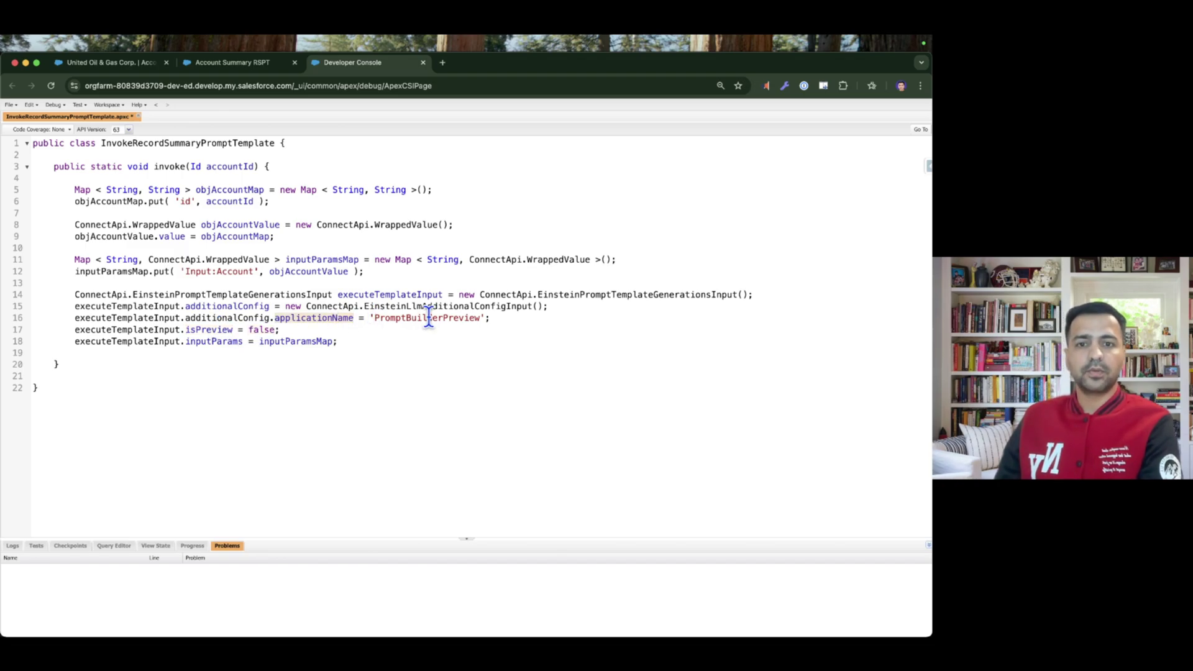
pyautogui.doubleClick(413, 318)
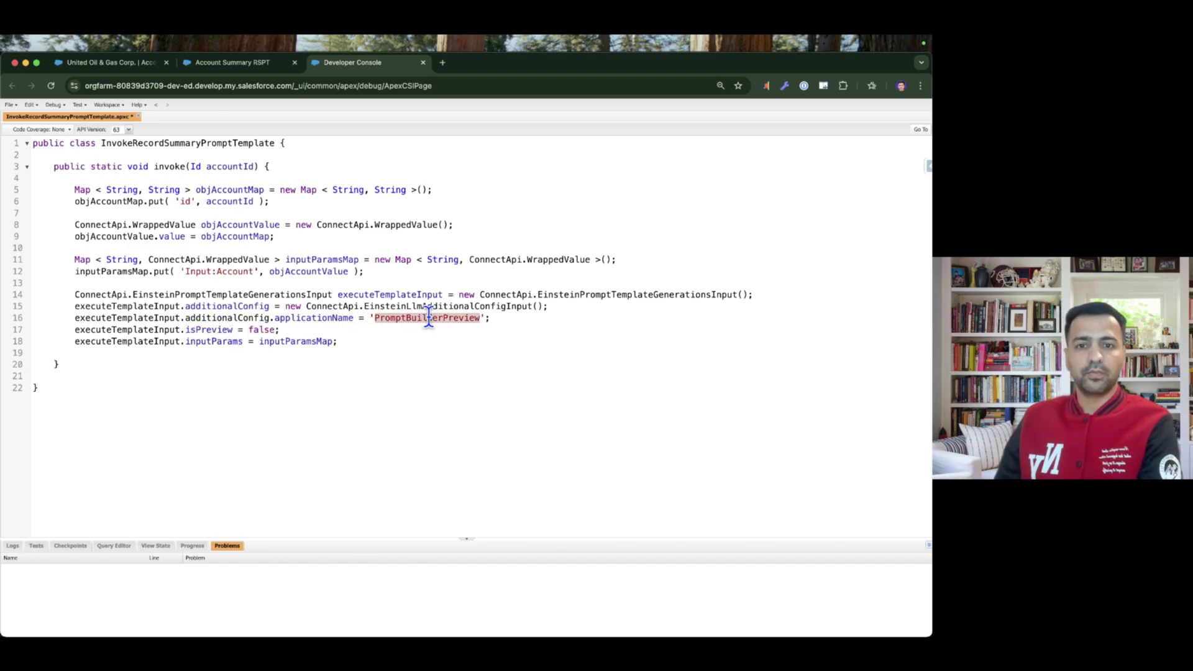
pyautogui.doubleClick(214, 342)
pyautogui.doubleClick(296, 341)
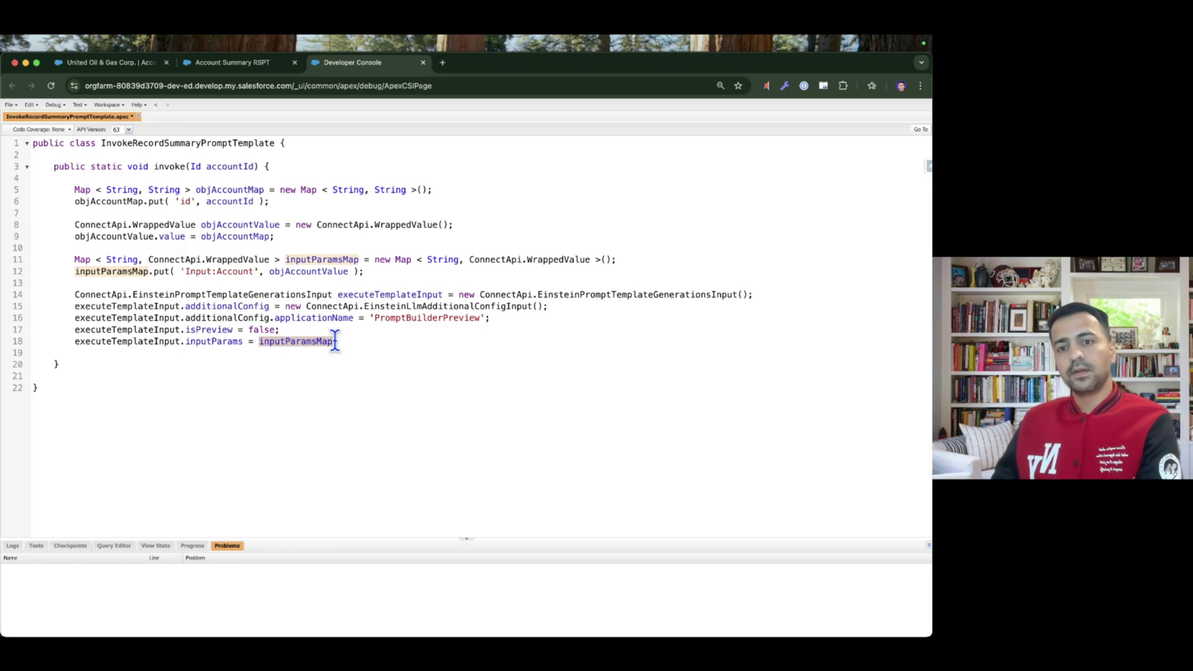
pyautogui.moveTo(348, 342); pyautogui.dragTo(91, 190)
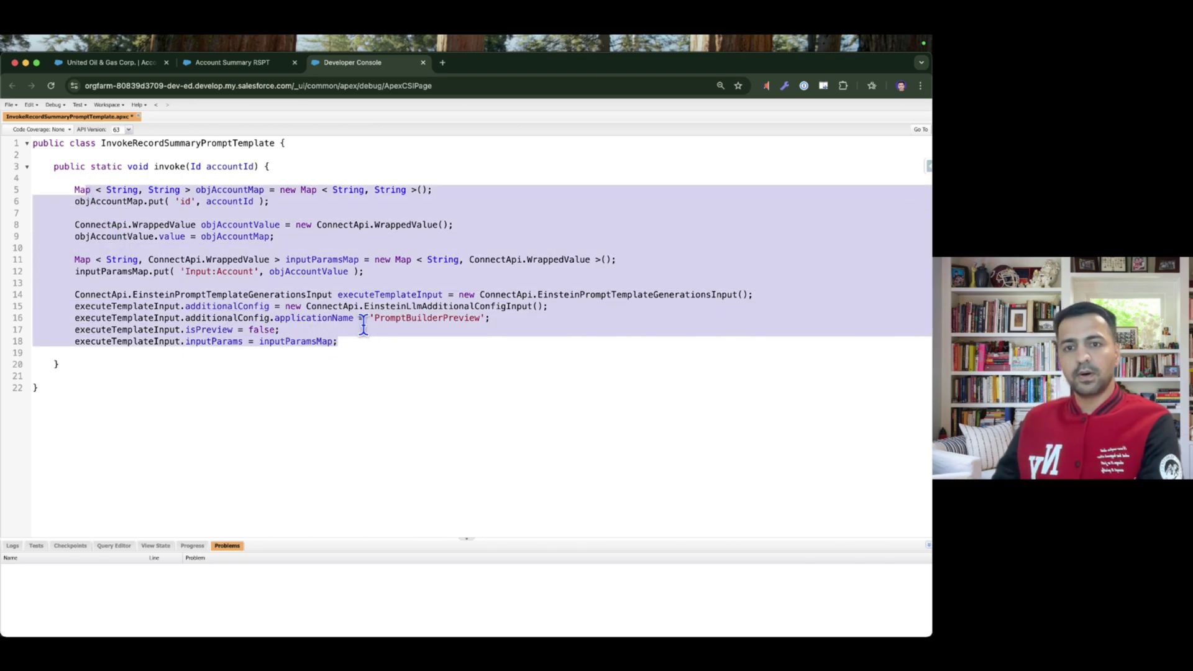
pyautogui.click(372, 354)
pyautogui.moveTo(70, 259); pyautogui.dragTo(421, 268)
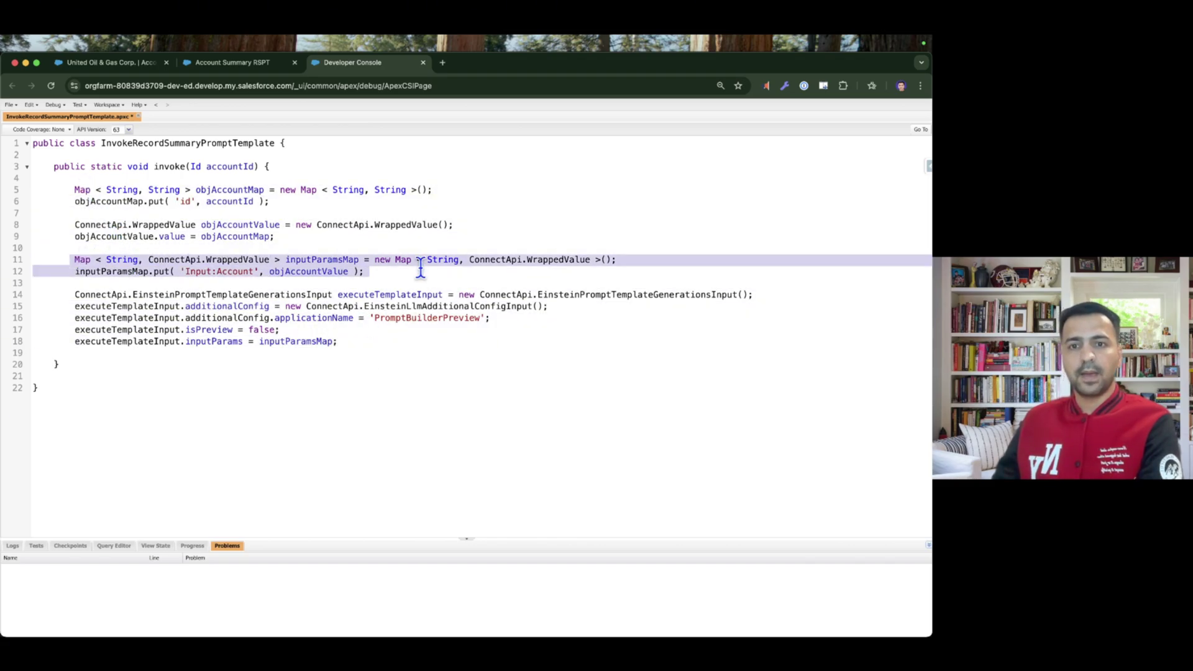
pyautogui.click(365, 344)
# Paste the generateMessagesForPromptTemplate call with 'Account_Summary_RSPT' and executeTemplateInput into generationsOutput
pyautogui.press('Return')
pyautogui.press('Return')
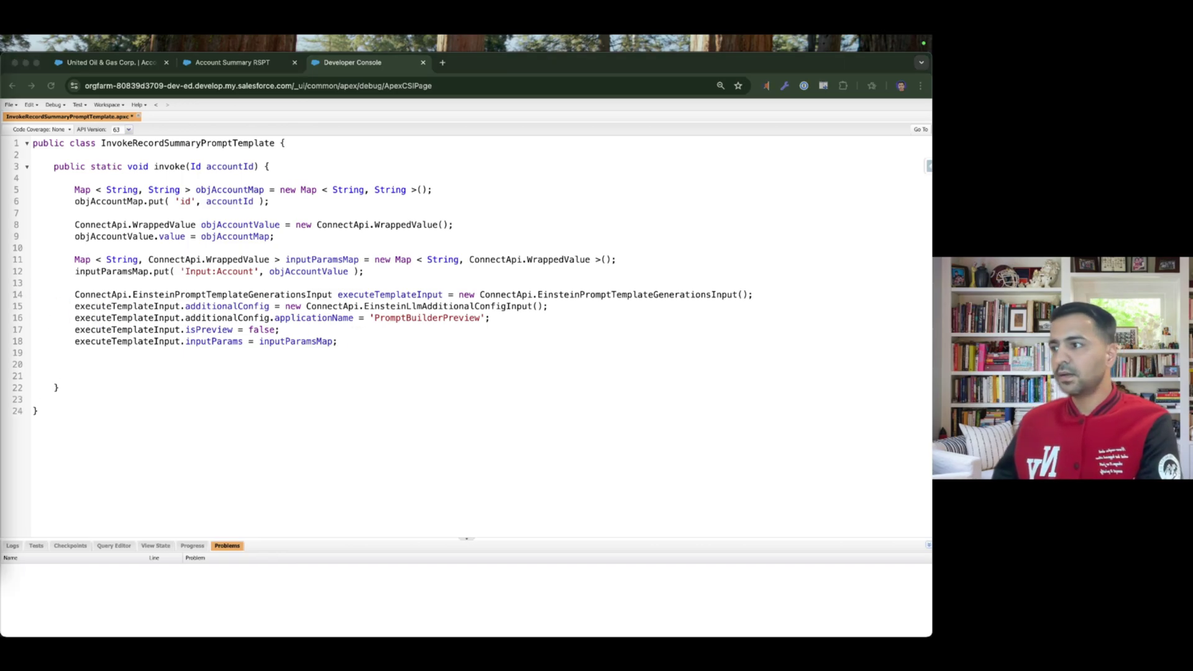
pyautogui.click(196, 362)
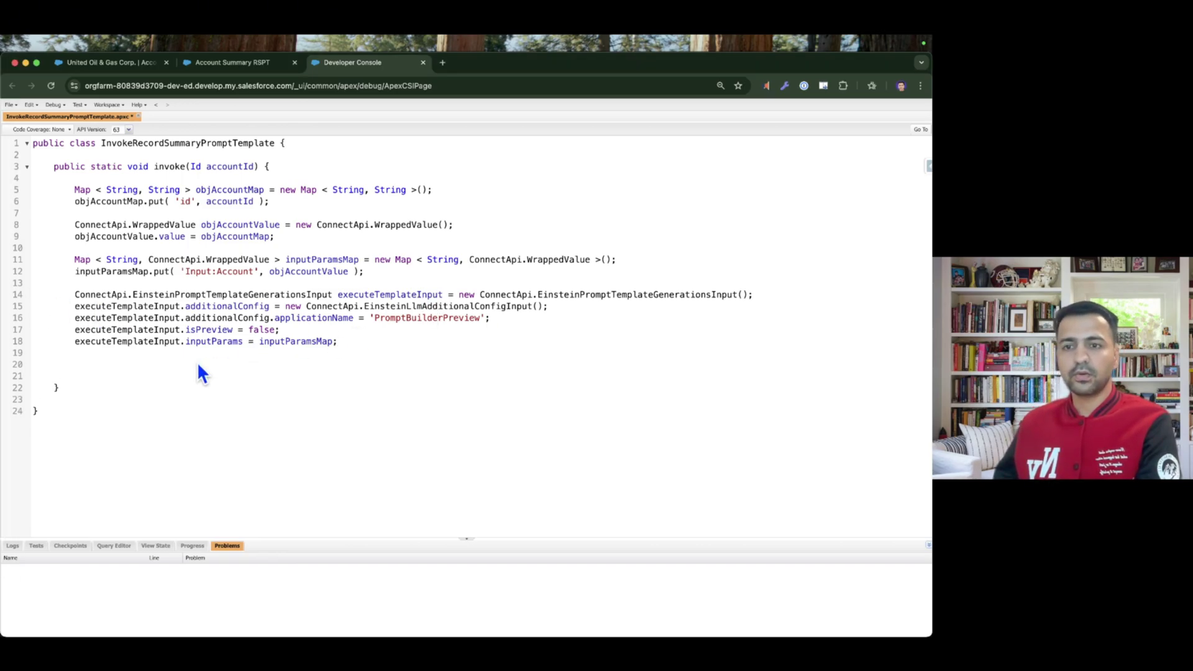
pyautogui.write("ConnectApi.EinsteinPromptTemplateGenerationsRepresentation generationsOutput = ConnectApi.EinsteinLLM.generateMessagesForPromptTemplate(             'Account_Summary_RSPT',             executeTemplateInput         );")
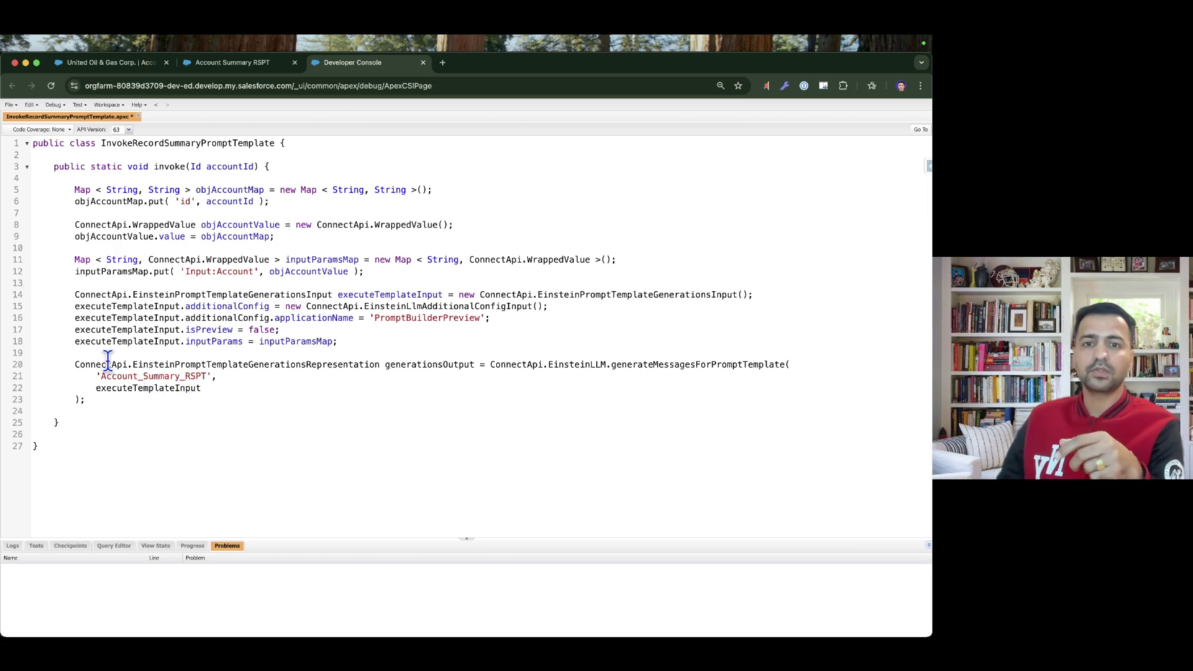
pyautogui.moveTo(485, 365); pyautogui.dragTo(784, 365)
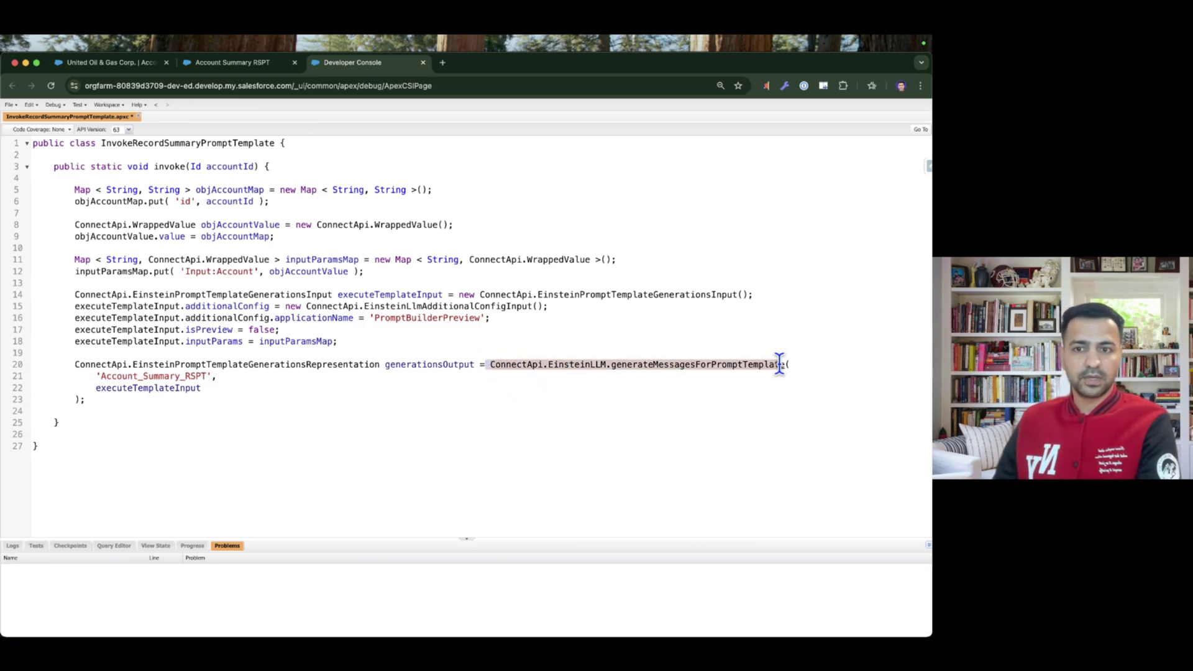
pyautogui.doubleClick(162, 376)
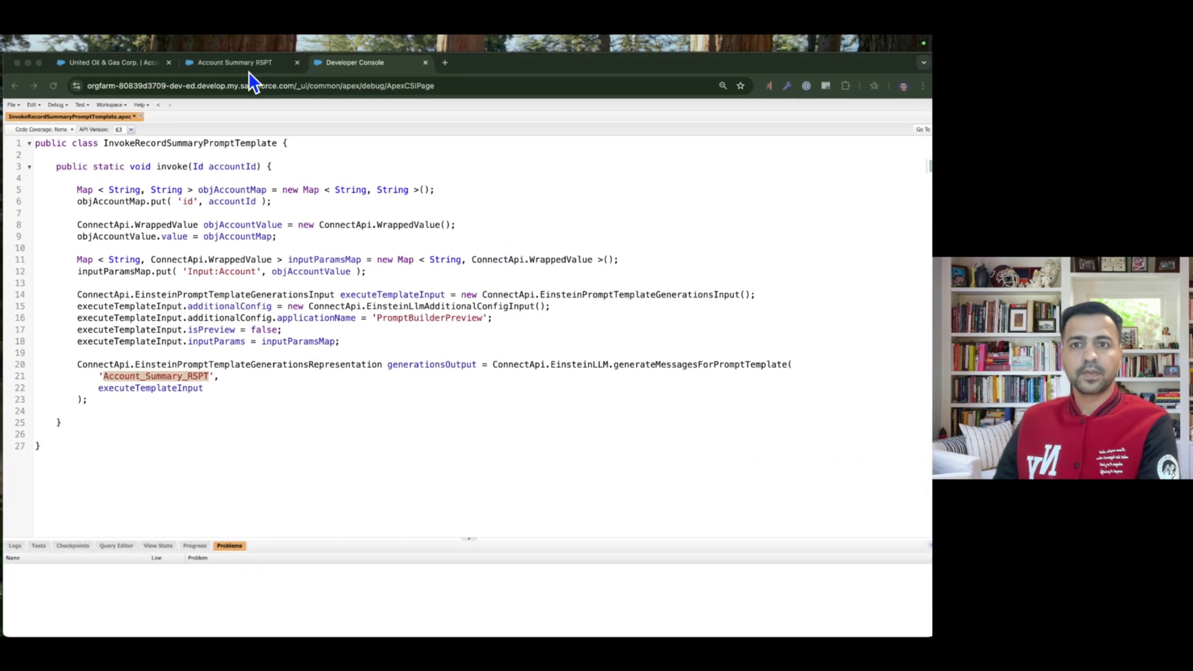
pyautogui.click(250, 70)
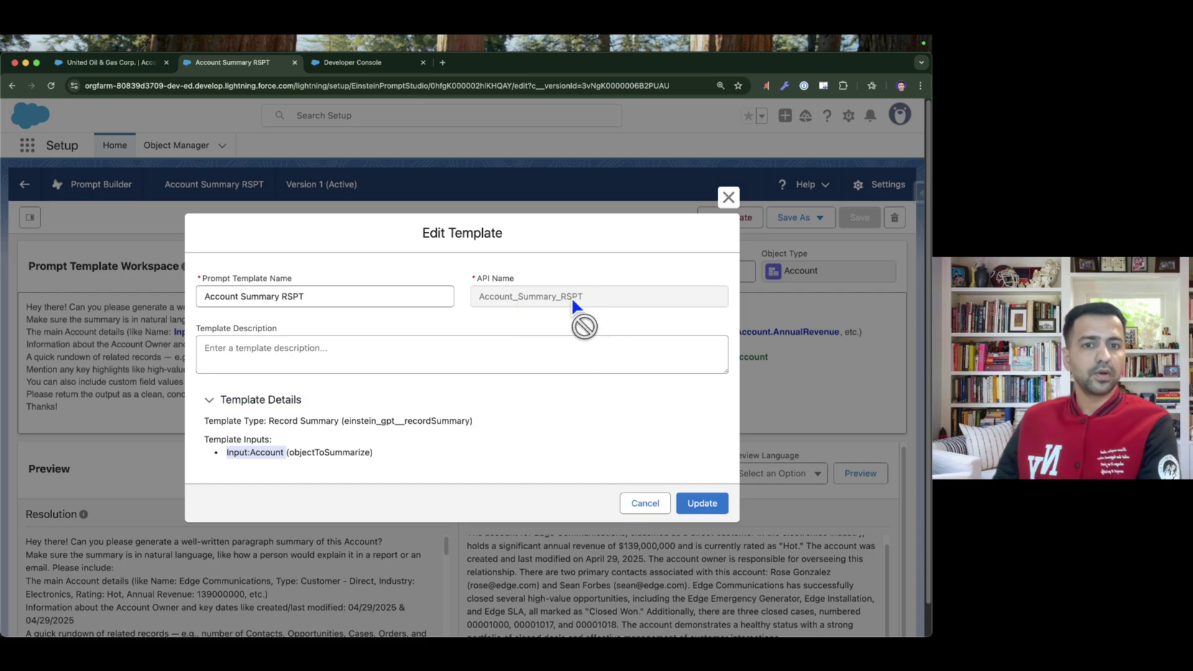
pyautogui.click(381, 65)
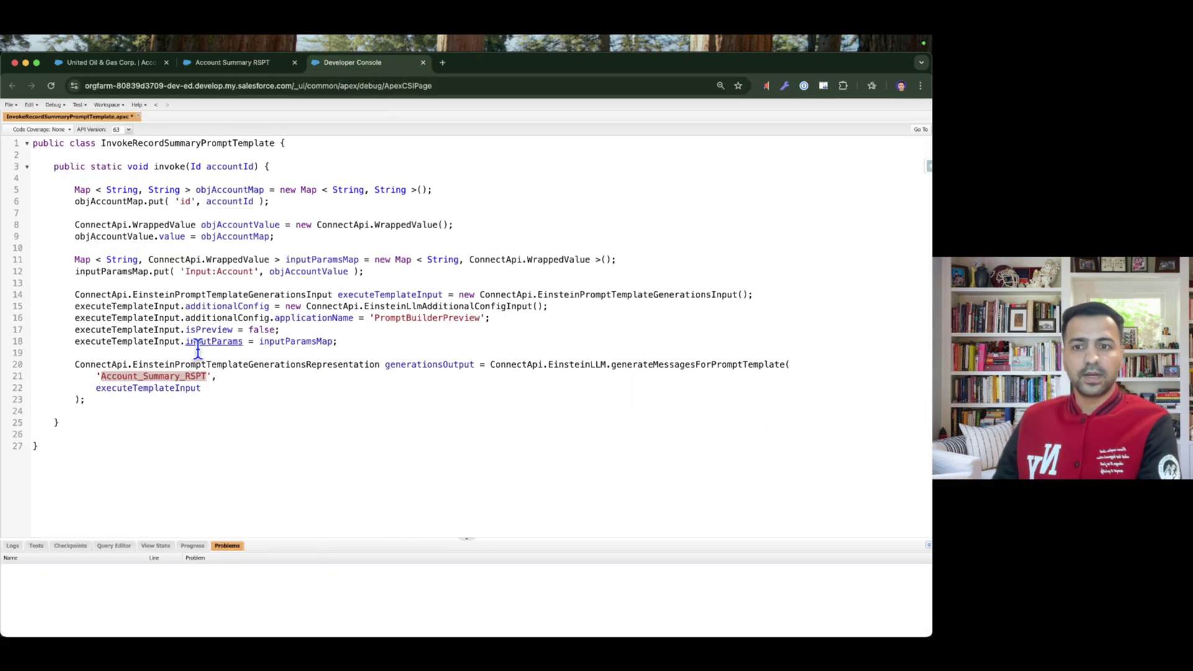
# Trace executeTemplateInput, then paste the response-reading and System.debug code after the call
pyautogui.click(149, 376)
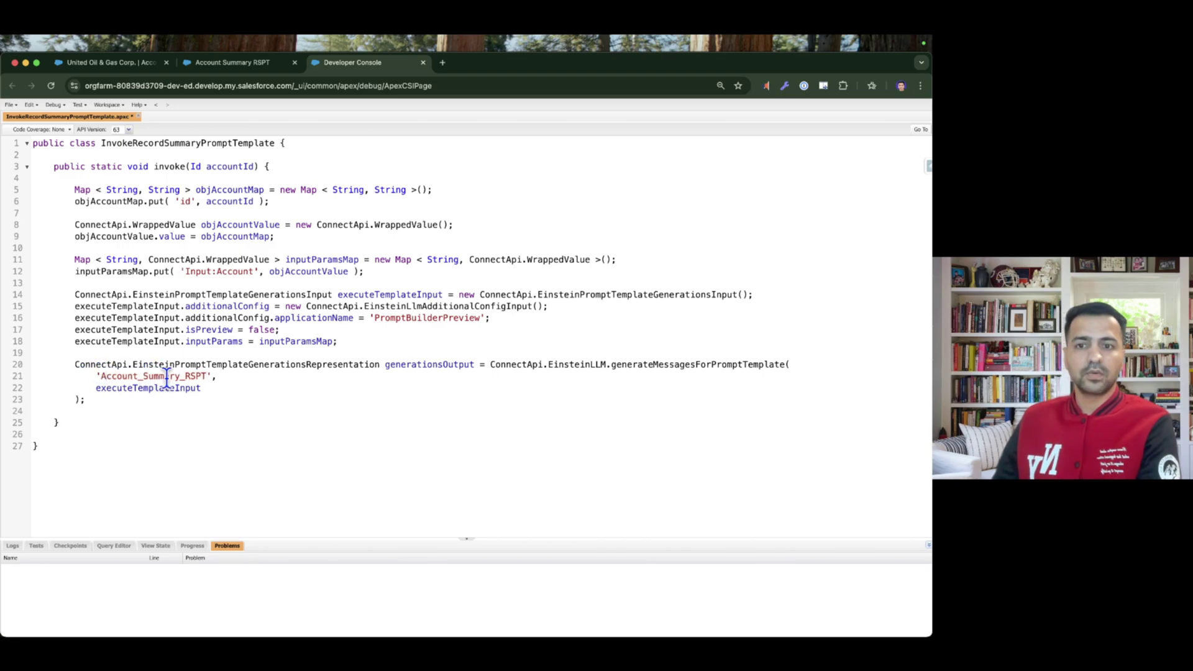
pyautogui.doubleClick(135, 388)
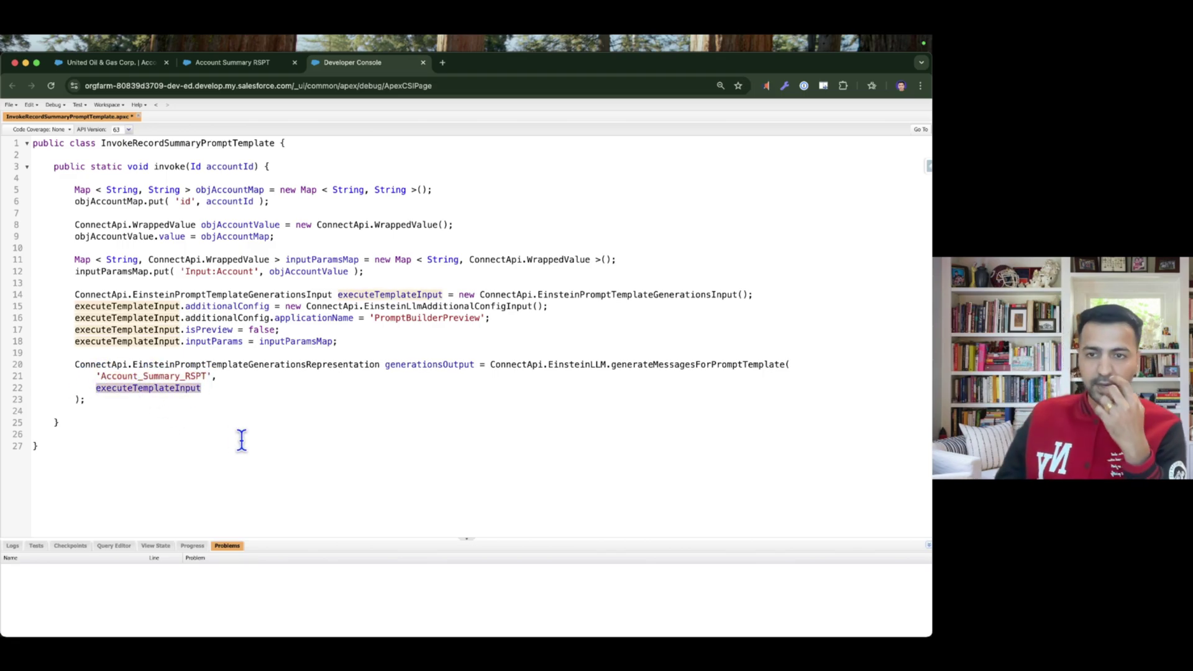
pyautogui.doubleClick(396, 295)
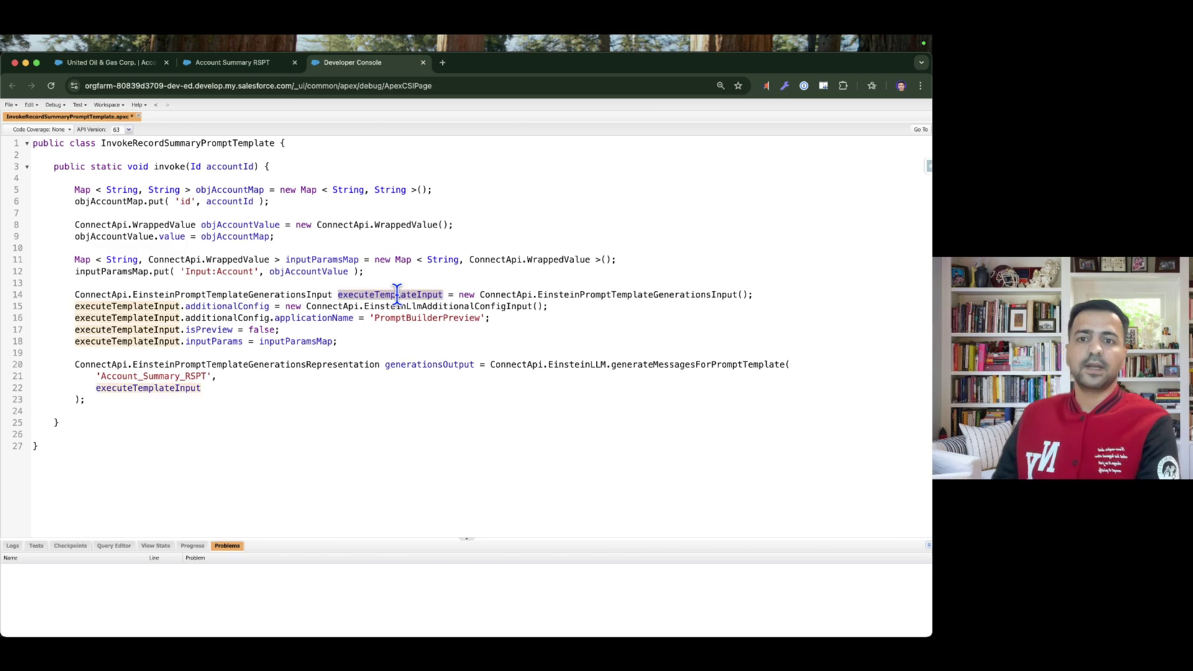
pyautogui.click(102, 400)
pyautogui.press('Return')
pyautogui.press('Return')
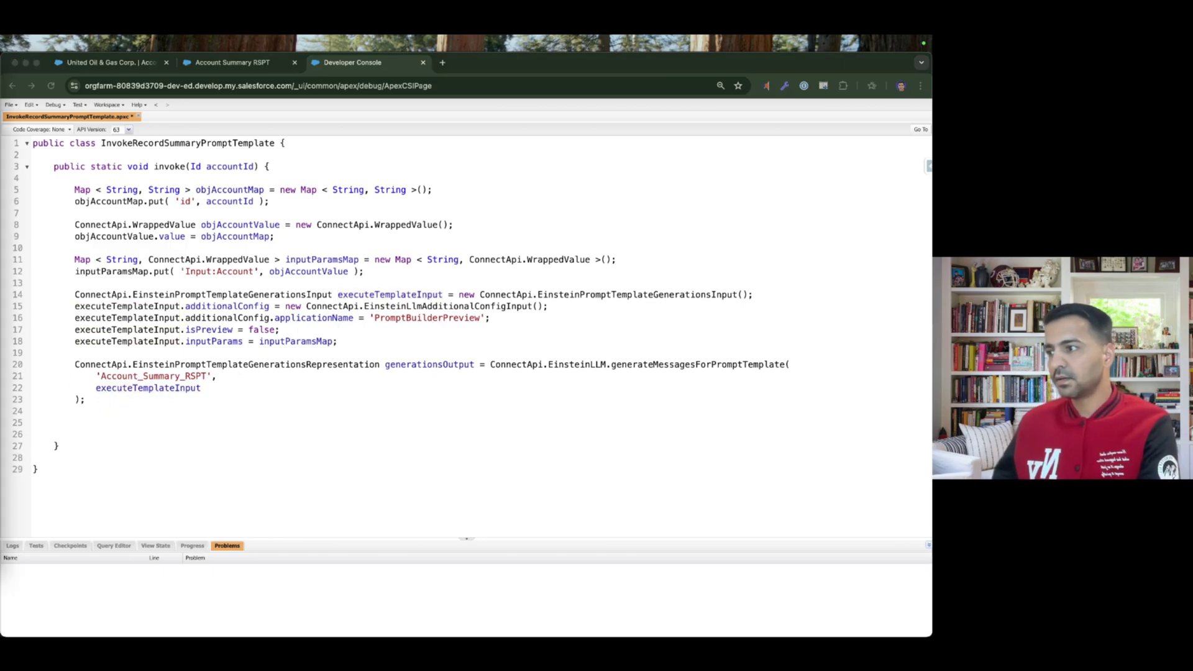
pyautogui.press('super+Tab')
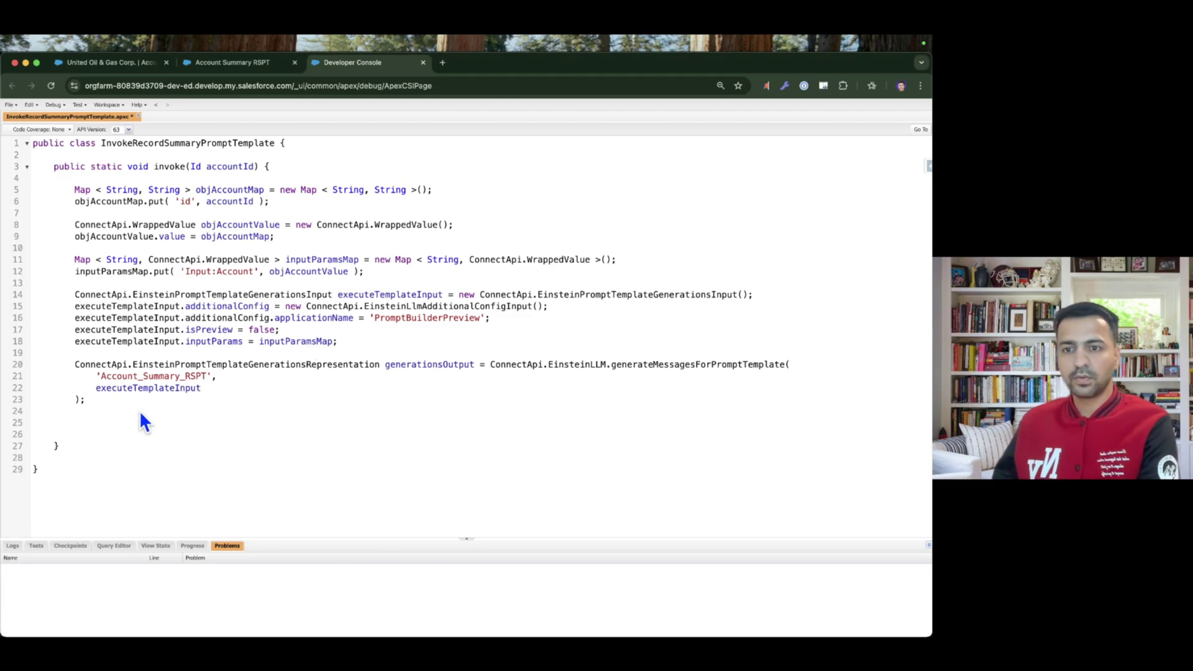
pyautogui.write("ConnectApi.EinsteinLLMGenerationItemOutput response = generationsOutput.generations[0]; String strResponse = response.text; System.debug(     'Response is ' +     strResponse );")
pyautogui.press('BackSpace')
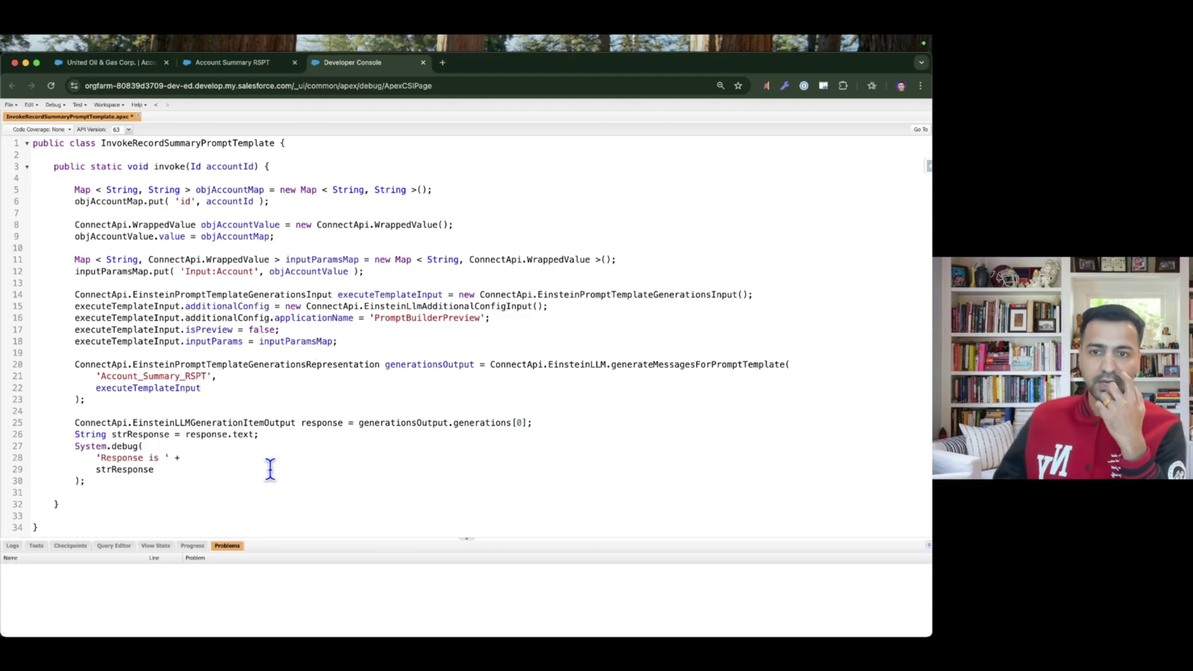
# Walk through generationsOutput.generations[0] and response.text, glancing back at the template
pyautogui.moveTo(359, 424); pyautogui.dragTo(519, 426)
pyautogui.doubleClick(418, 422)
pyautogui.doubleClick(473, 423)
pyautogui.keyDown('shift'); pyautogui.click(539, 423); pyautogui.keyUp('shift')
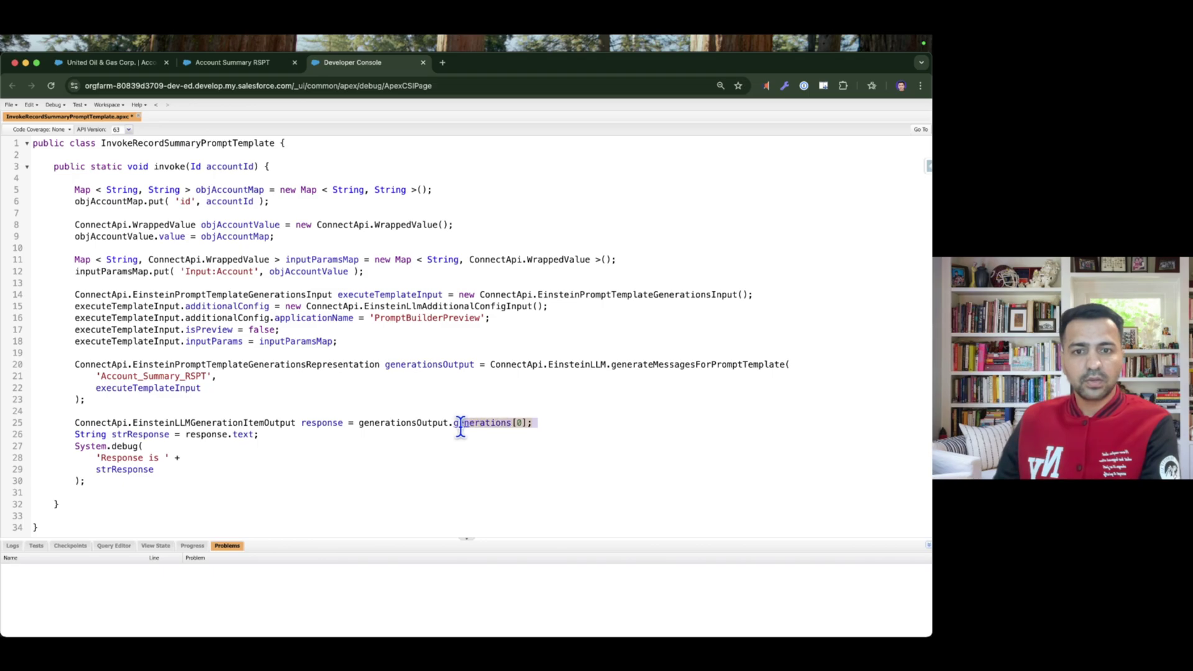
pyautogui.doubleClick(223, 435)
pyautogui.click(246, 435)
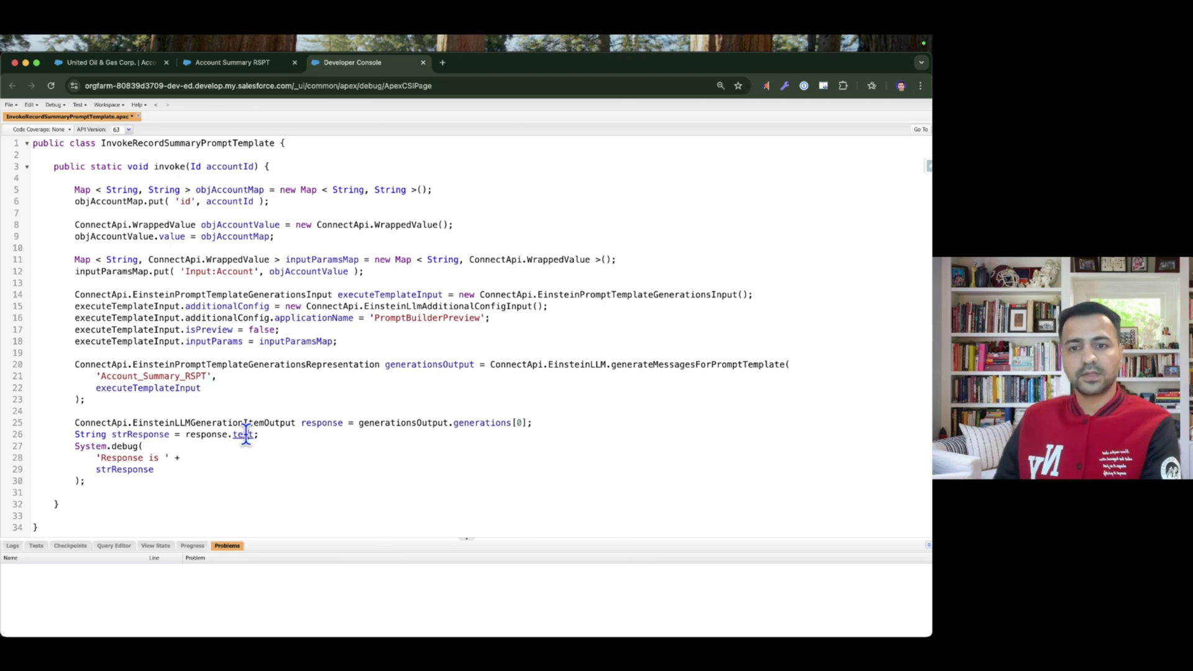
pyautogui.click(229, 65)
pyautogui.click(643, 502)
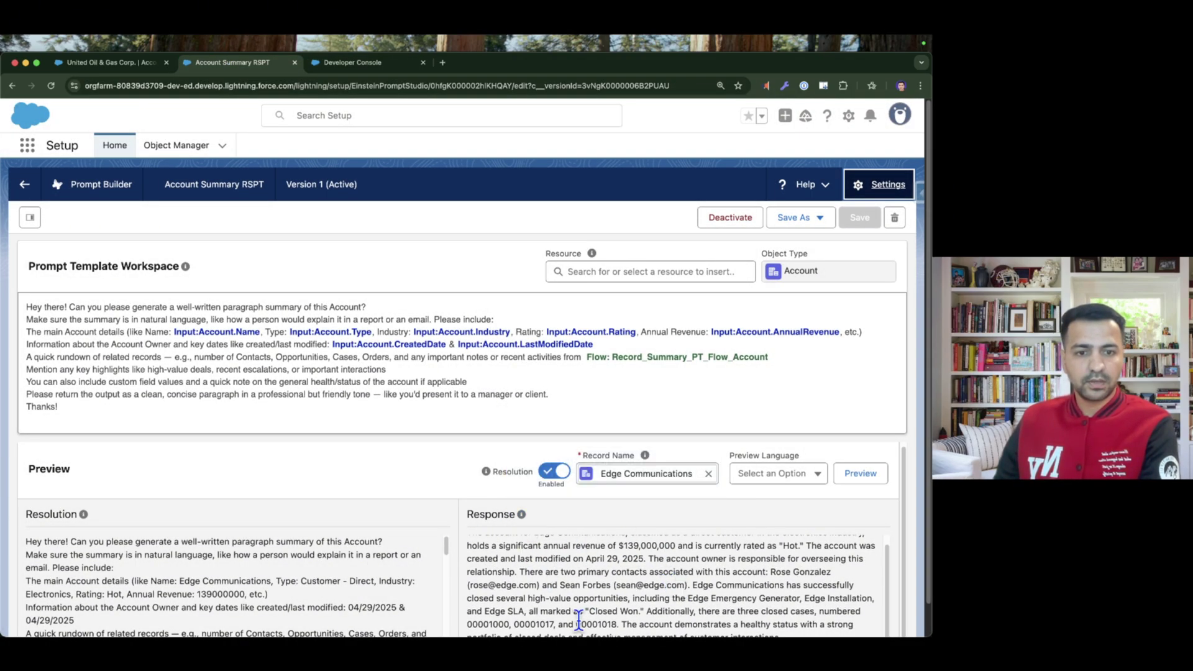
pyautogui.click(351, 62)
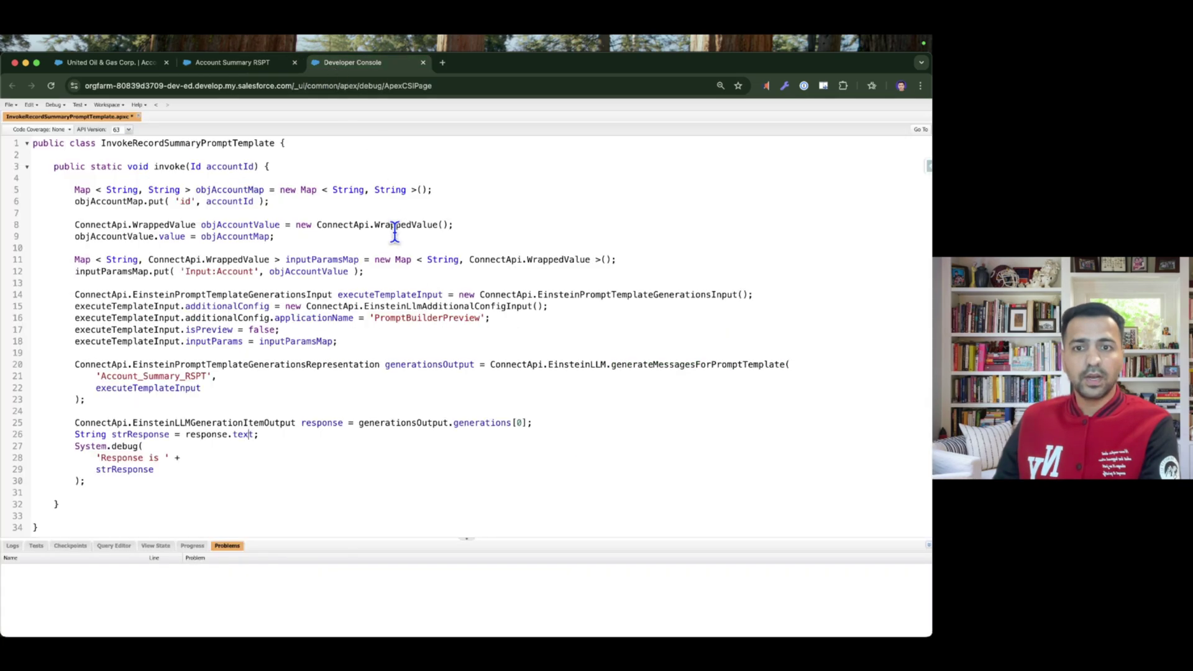
# Delete the blank line after the System.debug block and save the class
pyautogui.click(214, 435)
pyautogui.click(246, 435)
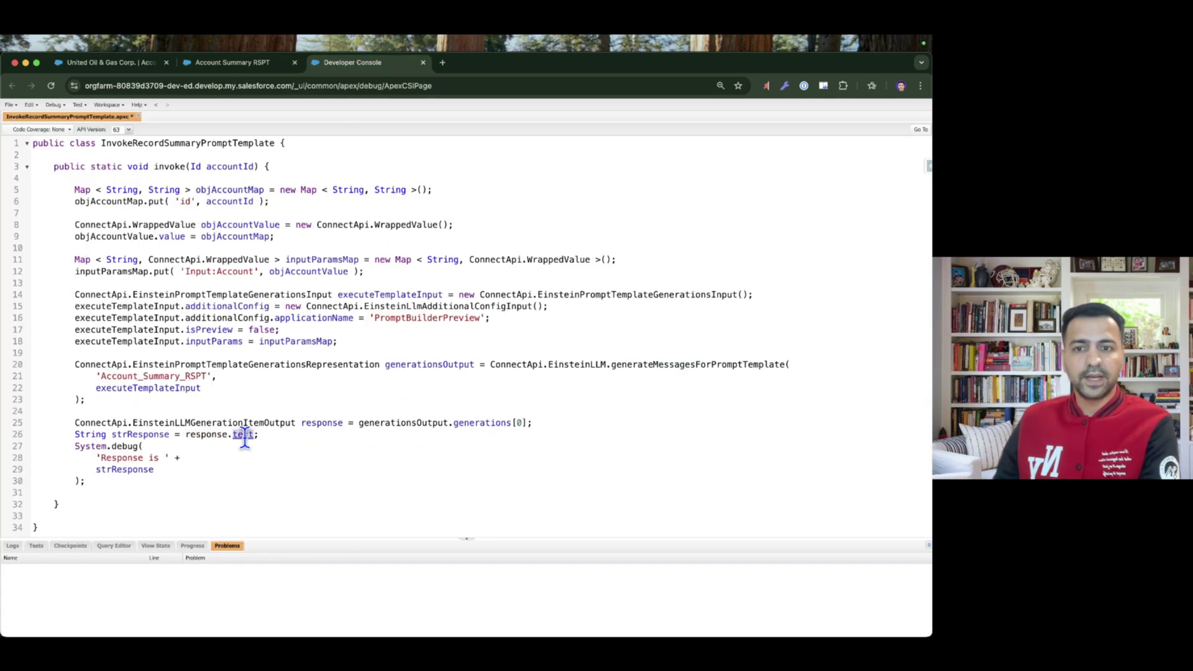
pyautogui.moveTo(75, 435); pyautogui.dragTo(99, 482)
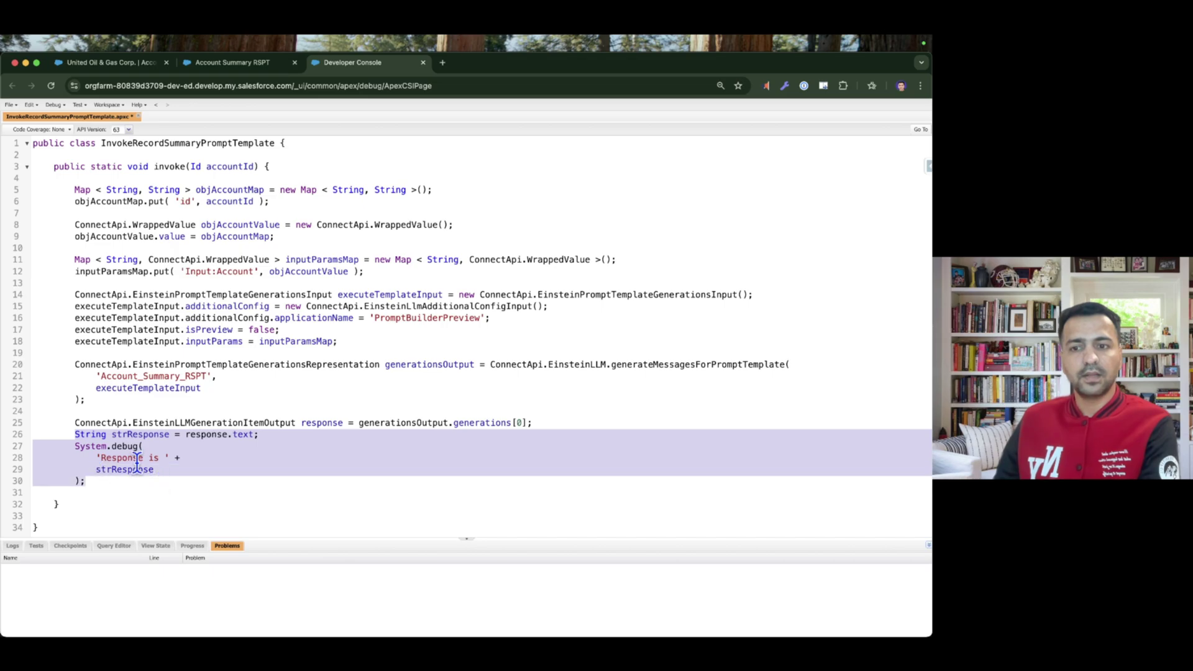
pyautogui.click(100, 491)
pyautogui.press('BackSpace')
pyautogui.press('super+s')
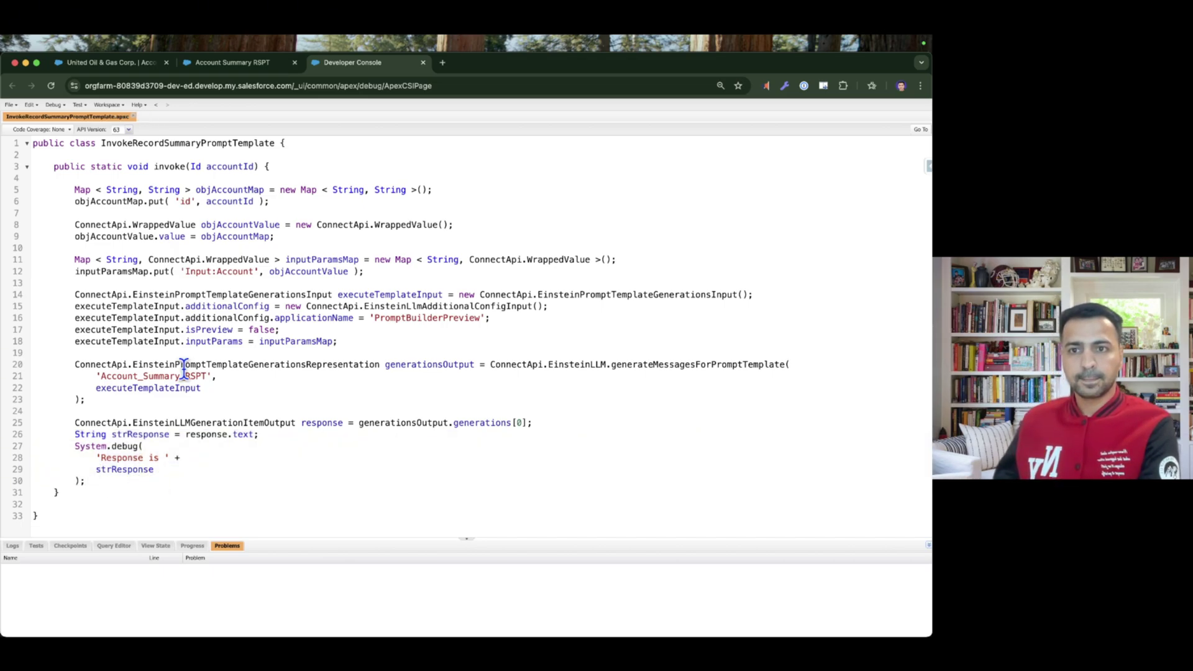
# Reopen InvokeRecordSummaryPromptTemplate by searching 'invokere', then view the United Oil & Gas Corp. record
pyautogui.doubleClick(203, 145)
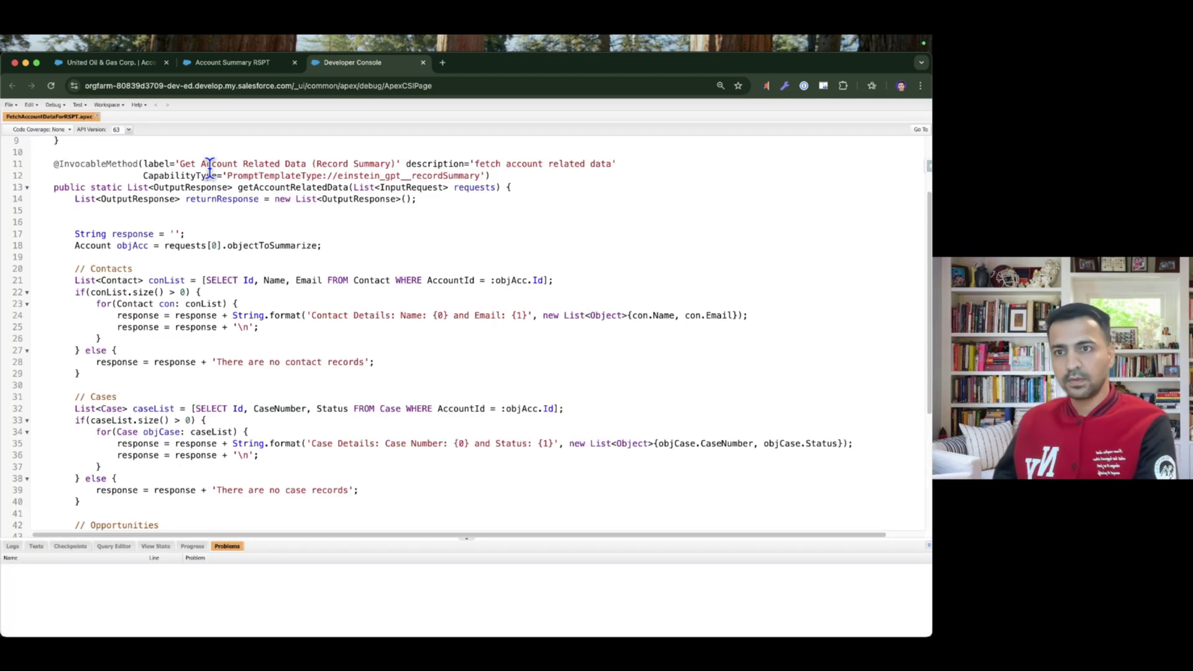
pyautogui.hotkey('ctrl', 'shift', 'o')
pyautogui.write('invoke')
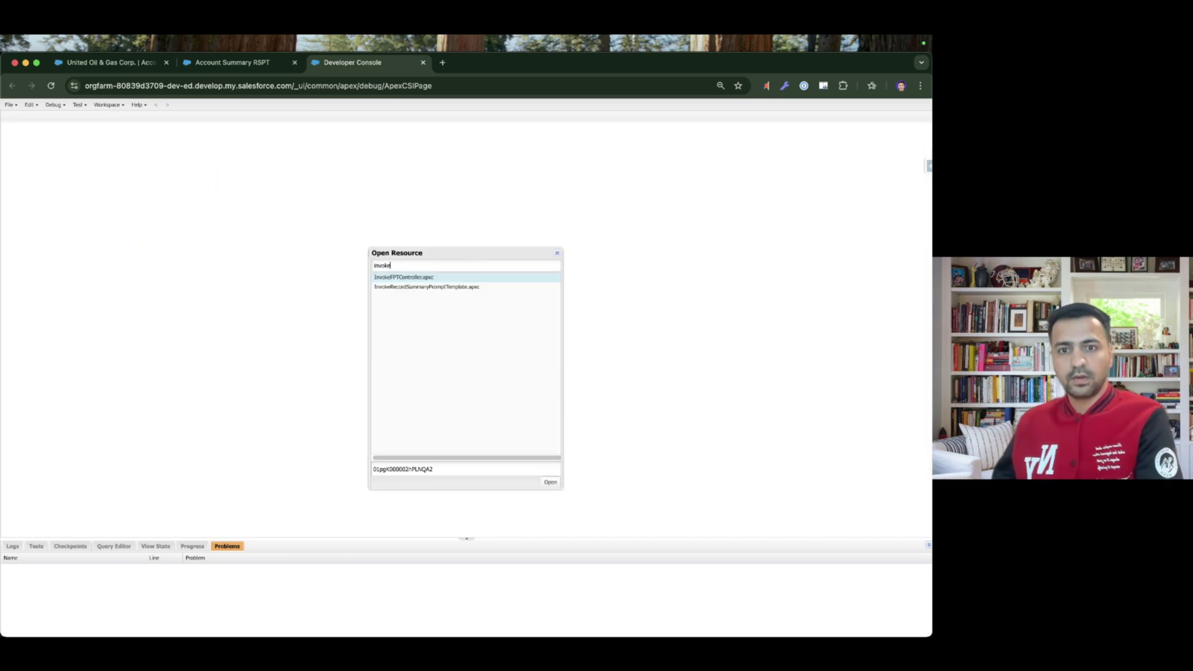
pyautogui.press('Return')
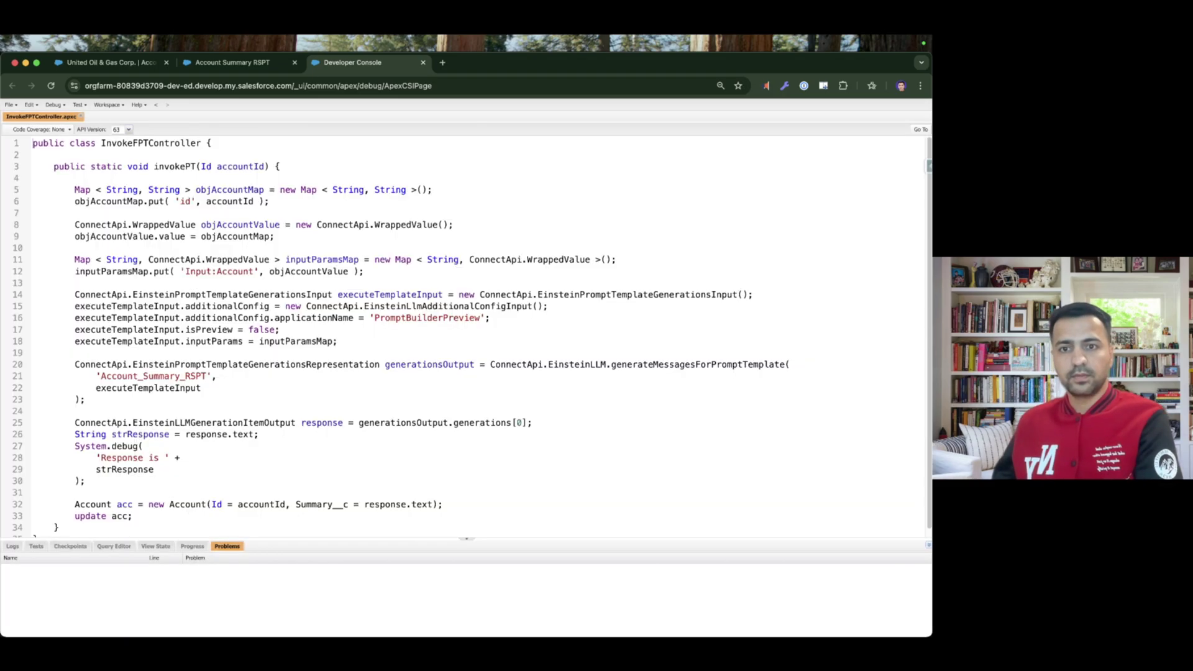
pyautogui.hotkey('ctrl', 'shift', 'o')
pyautogui.write('record')
pyautogui.press('Return')
pyautogui.click(94, 62)
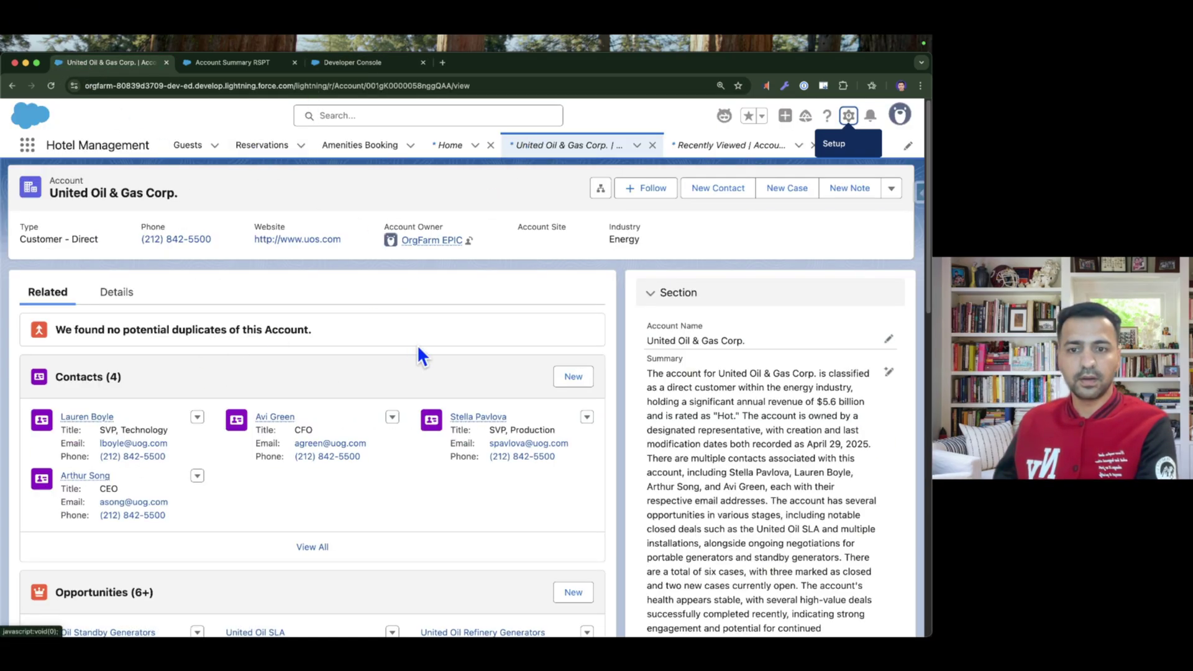
# Copy the Burlington Textiles Corp of America account's record ID and return to the Developer Console
pyautogui.press('super+bracketleft')
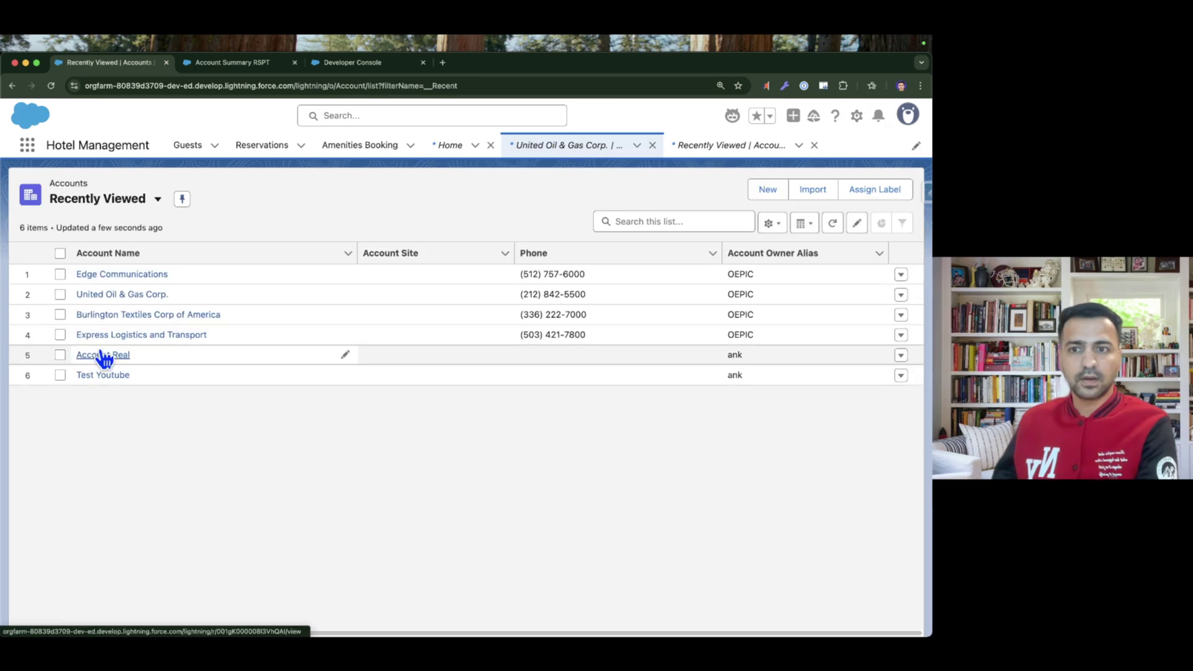
pyautogui.click(115, 315)
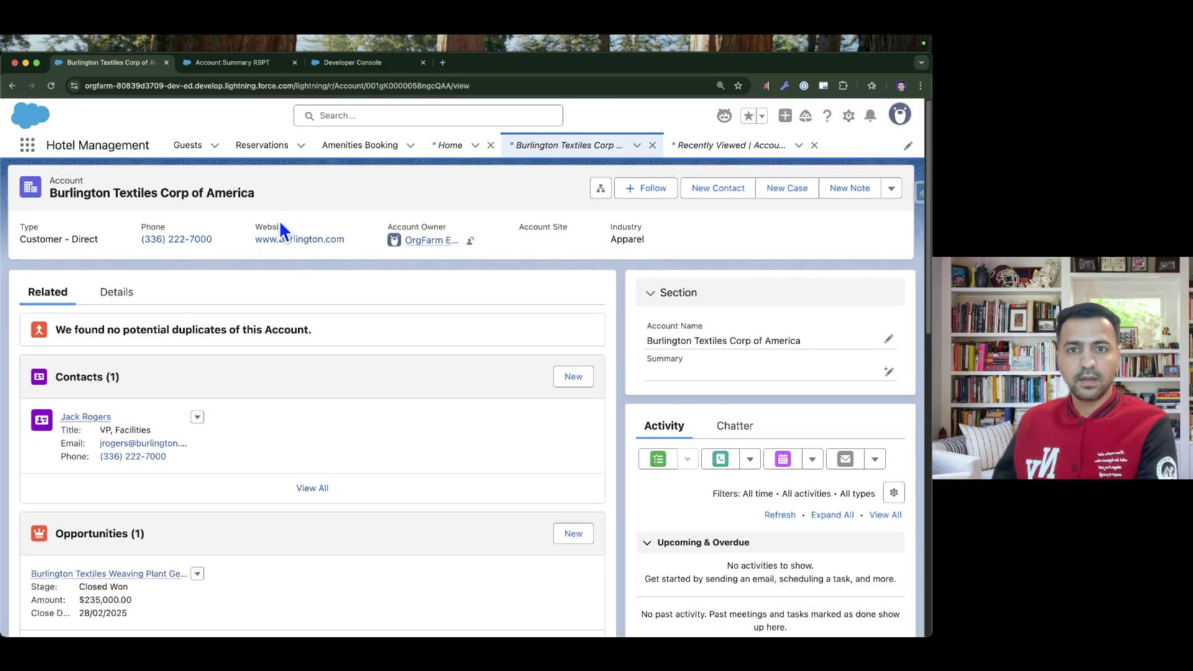
pyautogui.doubleClick(403, 85)
pyautogui.hotkey('ctrl', 'c')
pyautogui.click(329, 63)
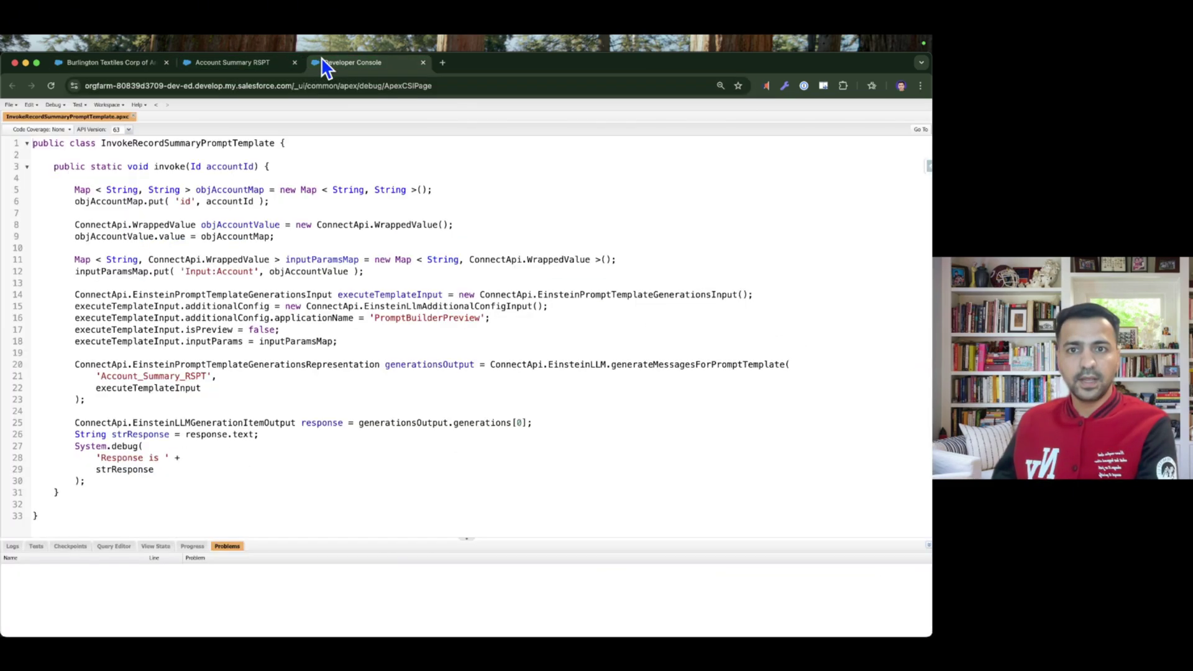
pyautogui.hotkey('ctrl', 'e')
# Replace the anonymous code with InvokeRecordSummaryPromptTemplate.invoke() using the pasted Burlington account ID
pyautogui.press('super+a')
pyautogui.press('BackSpace')
pyautogui.write('Invoke')
pyautogui.press('Return')
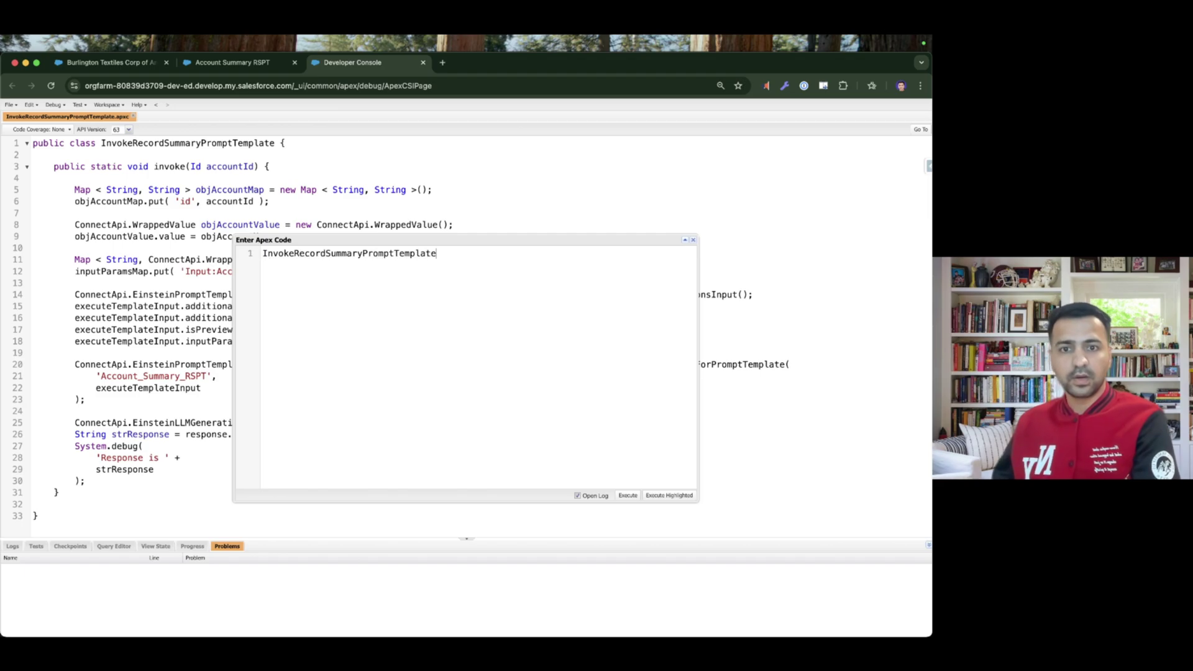
pyautogui.write('.i')
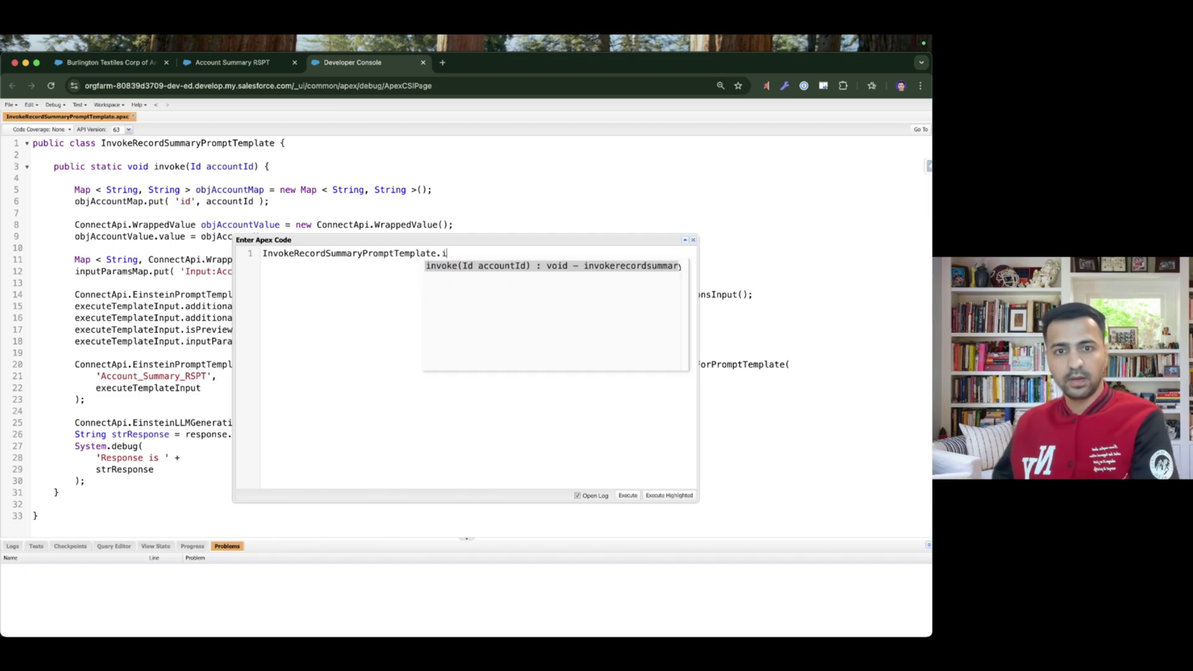
pyautogui.press('Return')
pyautogui.press('BackSpace')
pyautogui.write("'")
pyautogui.hotkey('ctrl', 'v')
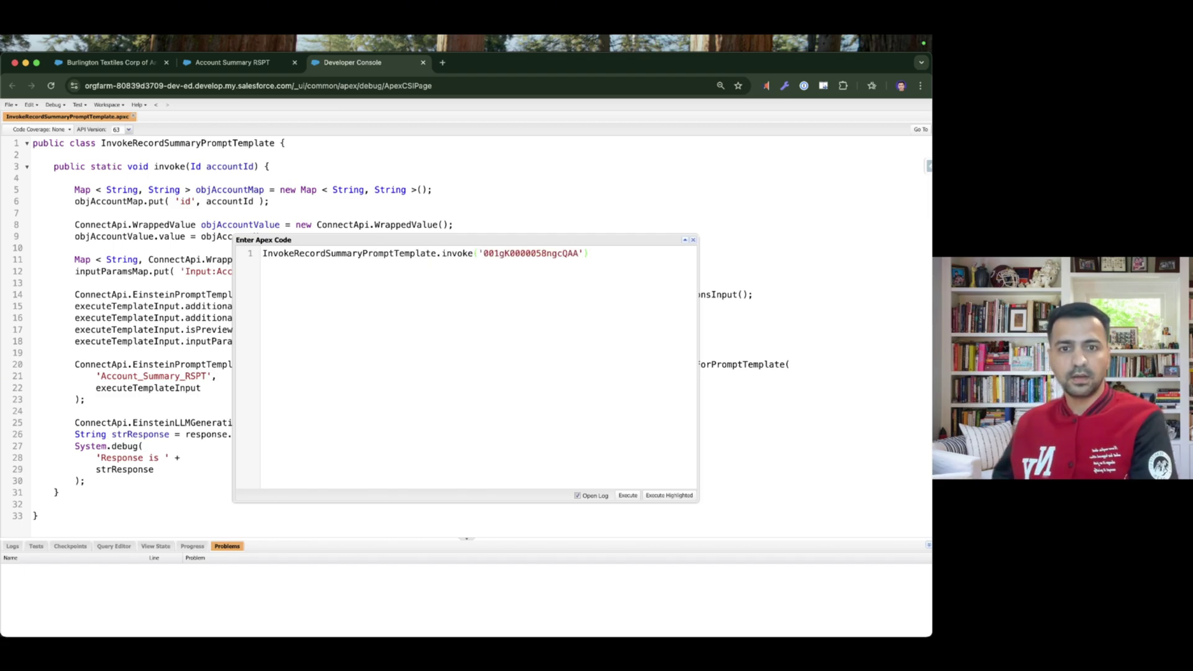
# Execute the anonymous call and filter the log to debug lines only
pyautogui.moveTo(97, 458); pyautogui.dragTo(169, 458)
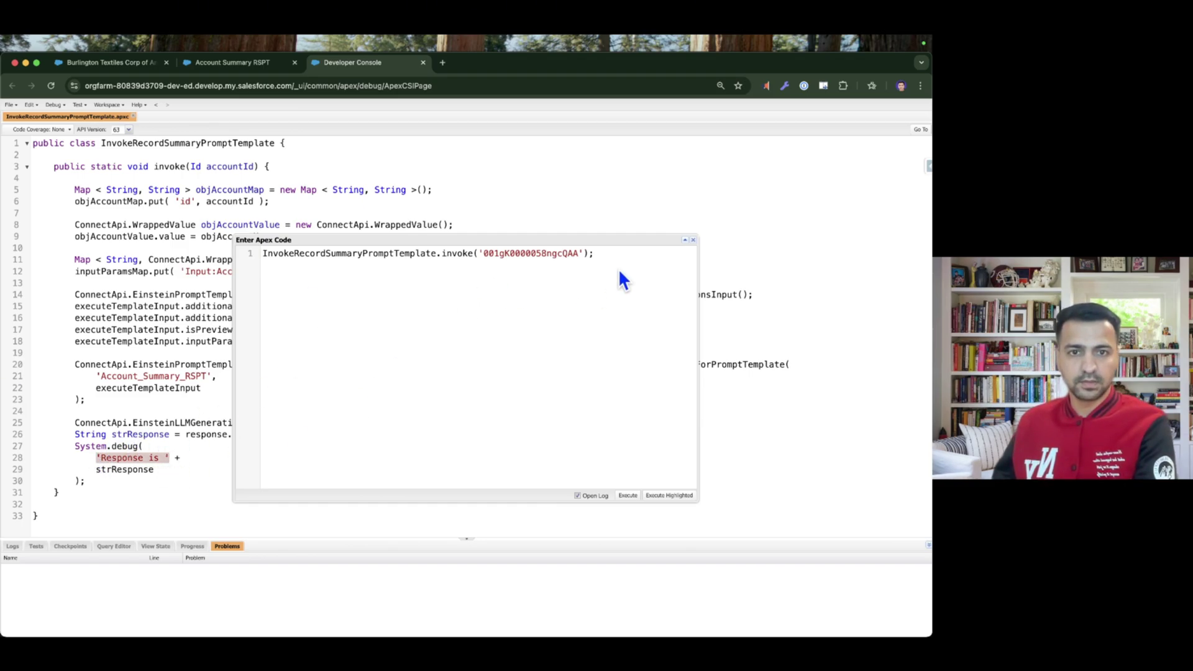
pyautogui.click(627, 495)
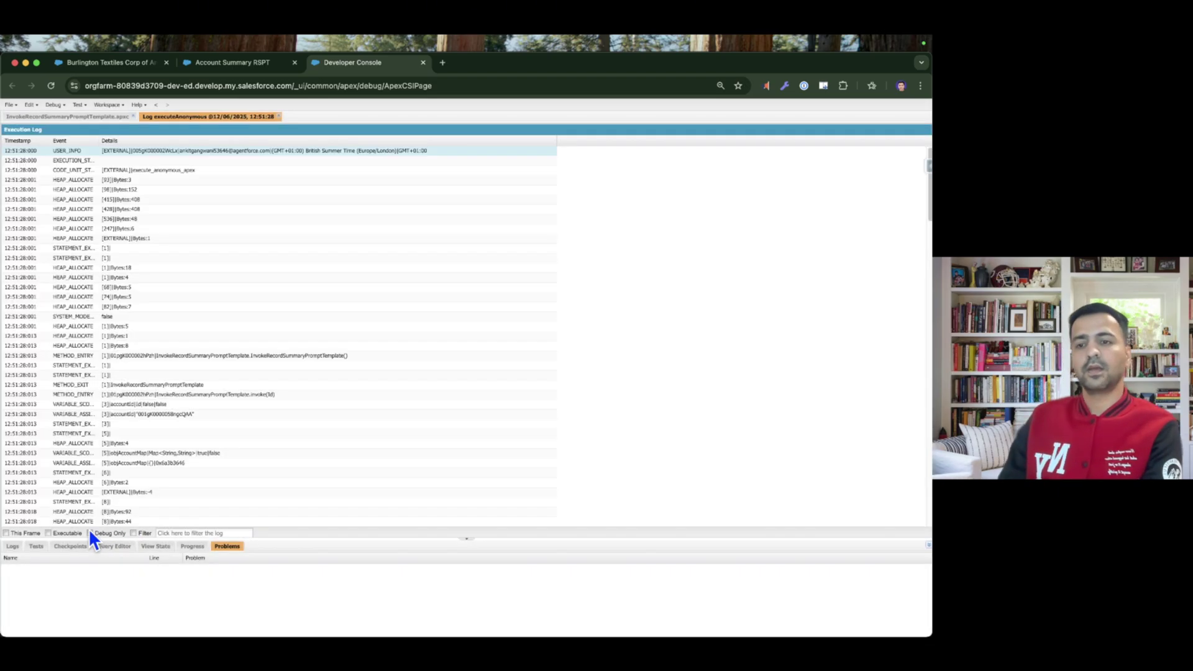
pyautogui.click(90, 534)
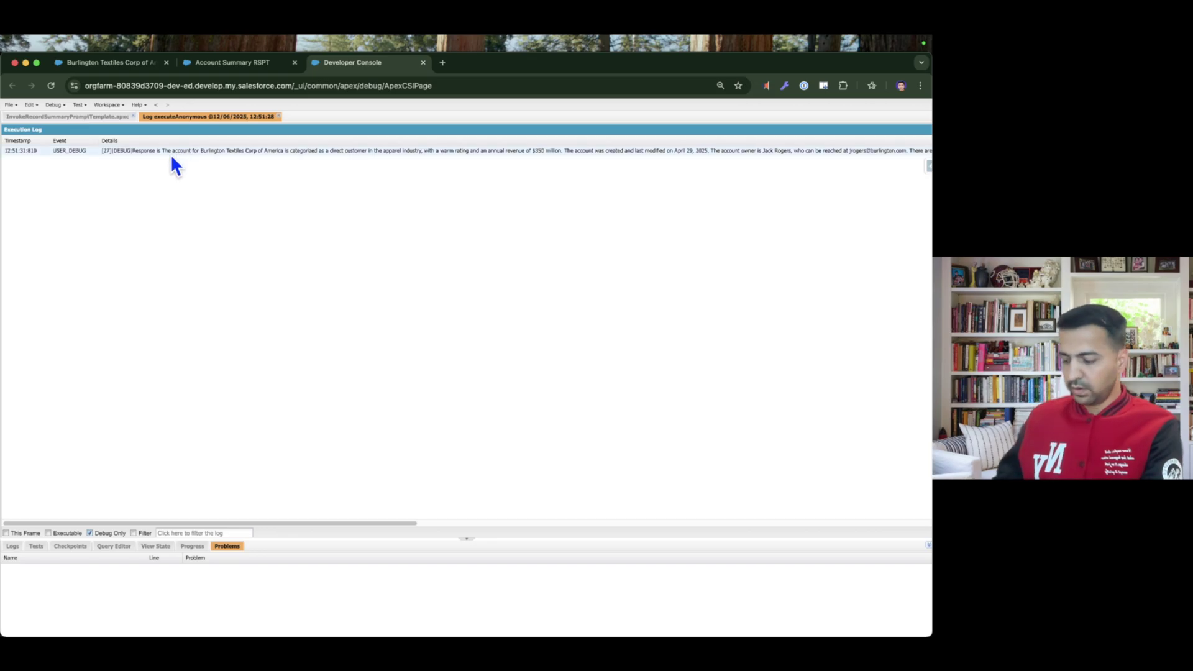
# Read the generated Burlington Textiles summary in the USER_DEBUG response details
pyautogui.press('super+equal')
pyautogui.press('super+equal')
pyautogui.press('super+equal')
pyautogui.press('super+equal')
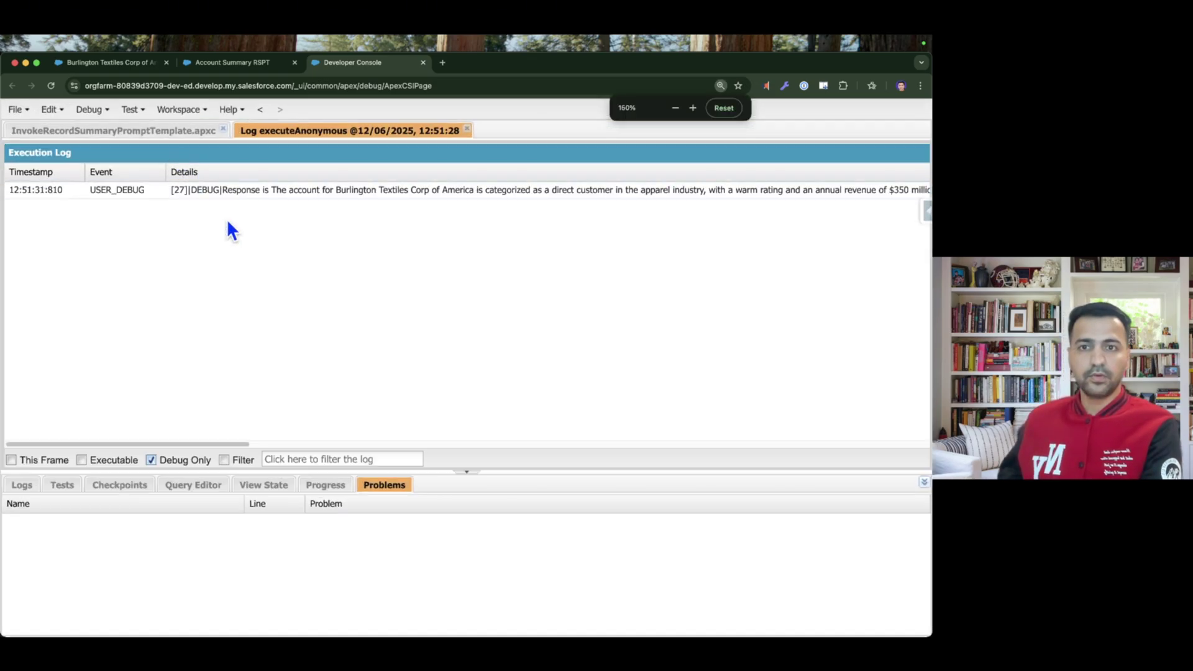
pyautogui.doubleClick(262, 191)
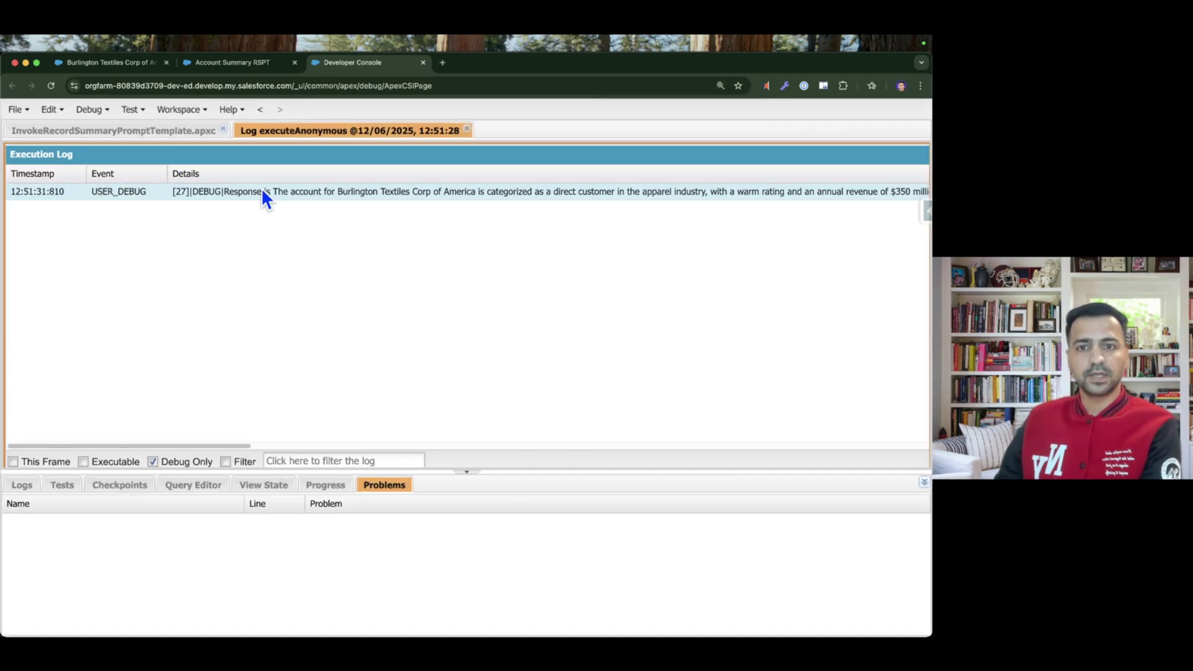
pyautogui.scroll(3, 531, 376)
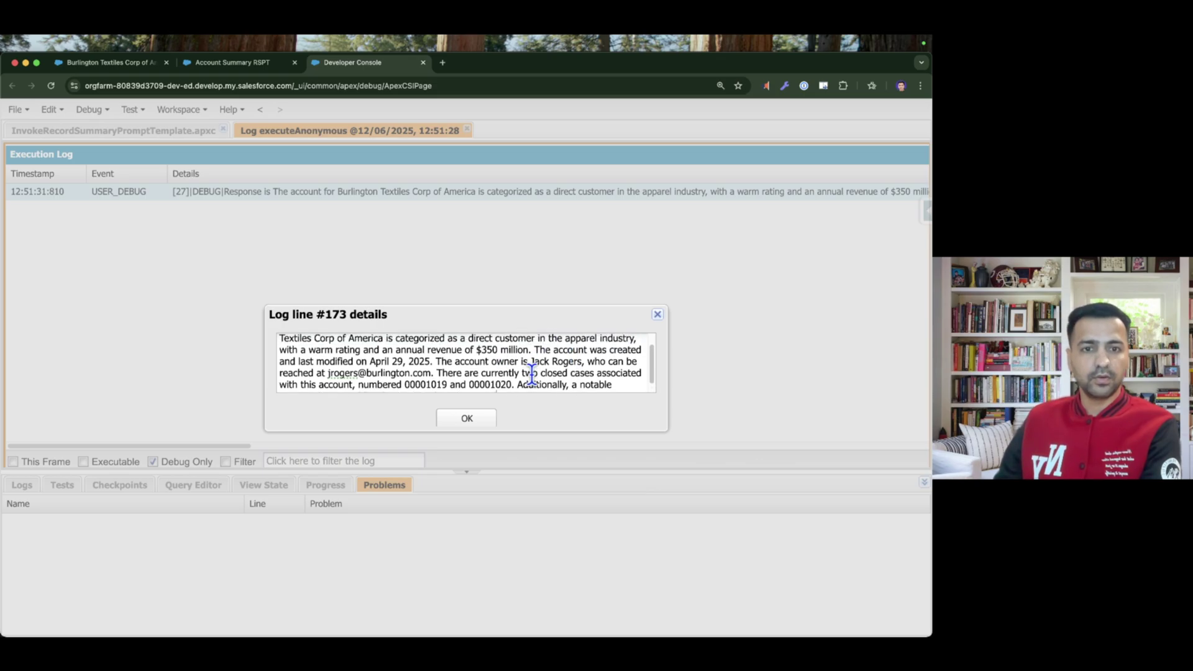
pyautogui.scroll(2, 532, 376)
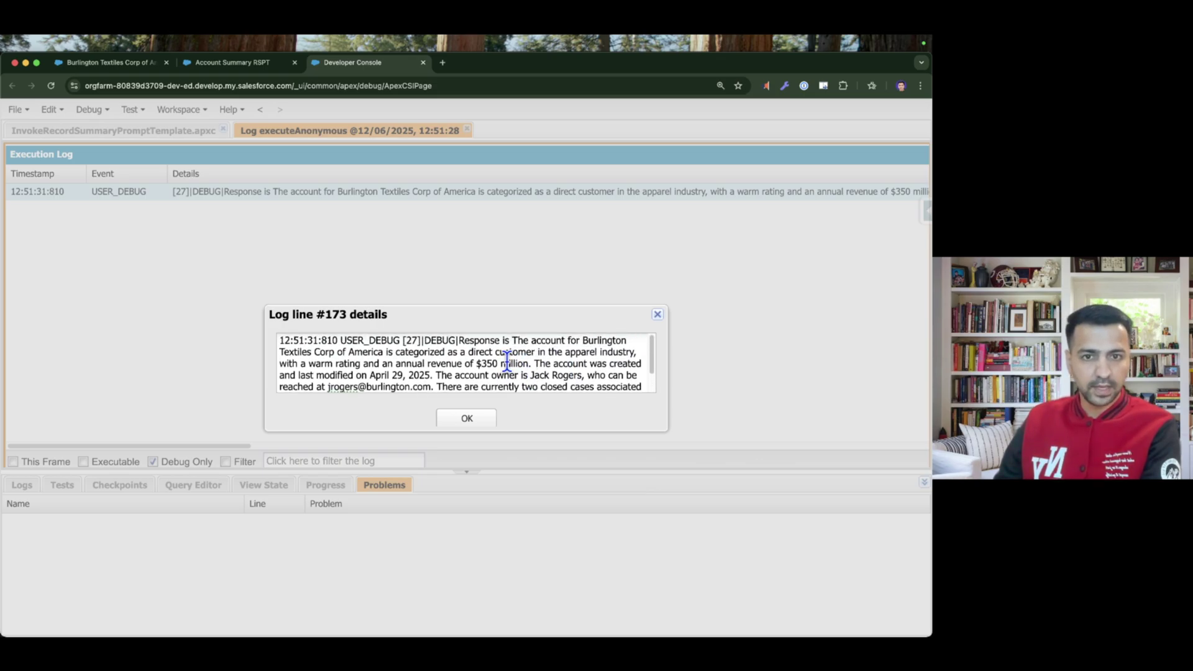
pyautogui.moveTo(511, 340); pyautogui.dragTo(553, 412)
pyautogui.click(471, 422)
# Restore the zoom and close the execution log, back to the class code
pyautogui.press('super+minus')
pyautogui.press('super+minus')
pyautogui.press('super+equal')
pyautogui.hotkey('ctrl', 'w')
pyautogui.scroll(-3, 373, 317)
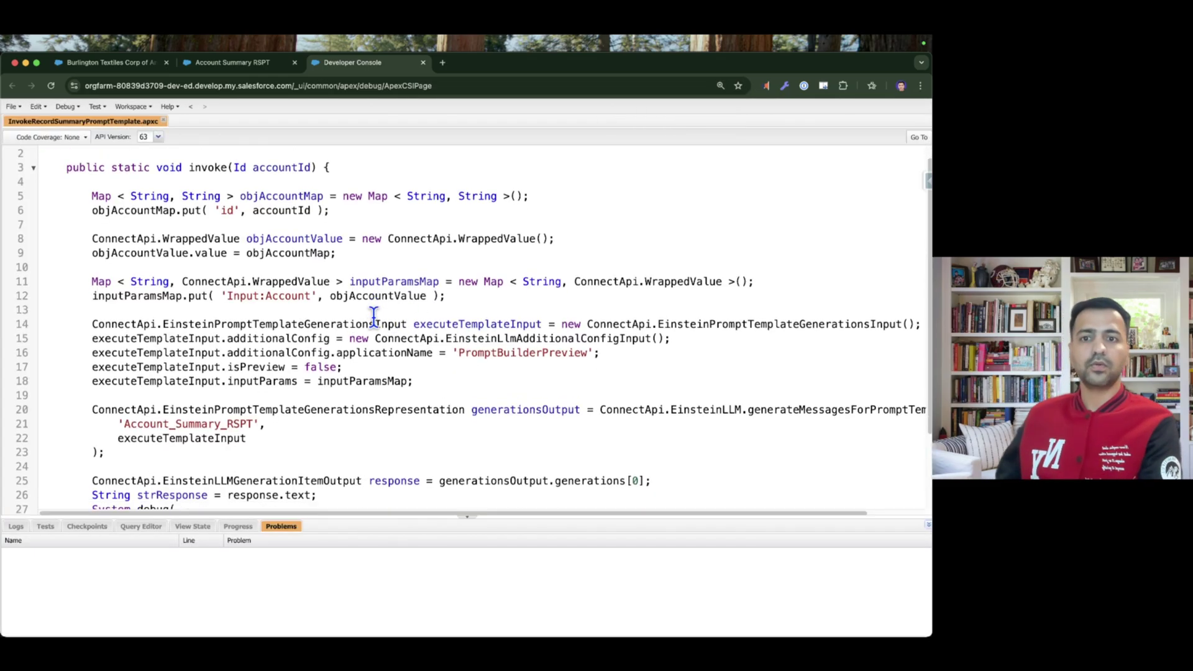
pyautogui.scroll(-2, 373, 317)
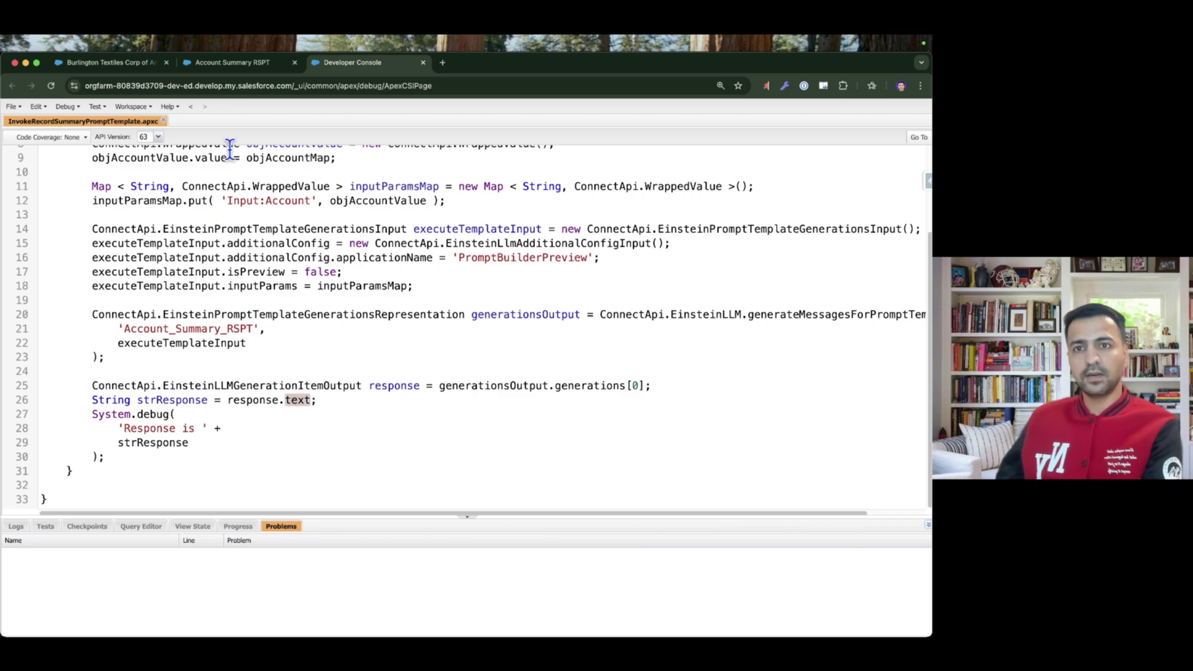
pyautogui.click(223, 63)
# Start a new Long Text Area custom field on the Account object in Object Manager
pyautogui.click(128, 65)
pyautogui.click(848, 115)
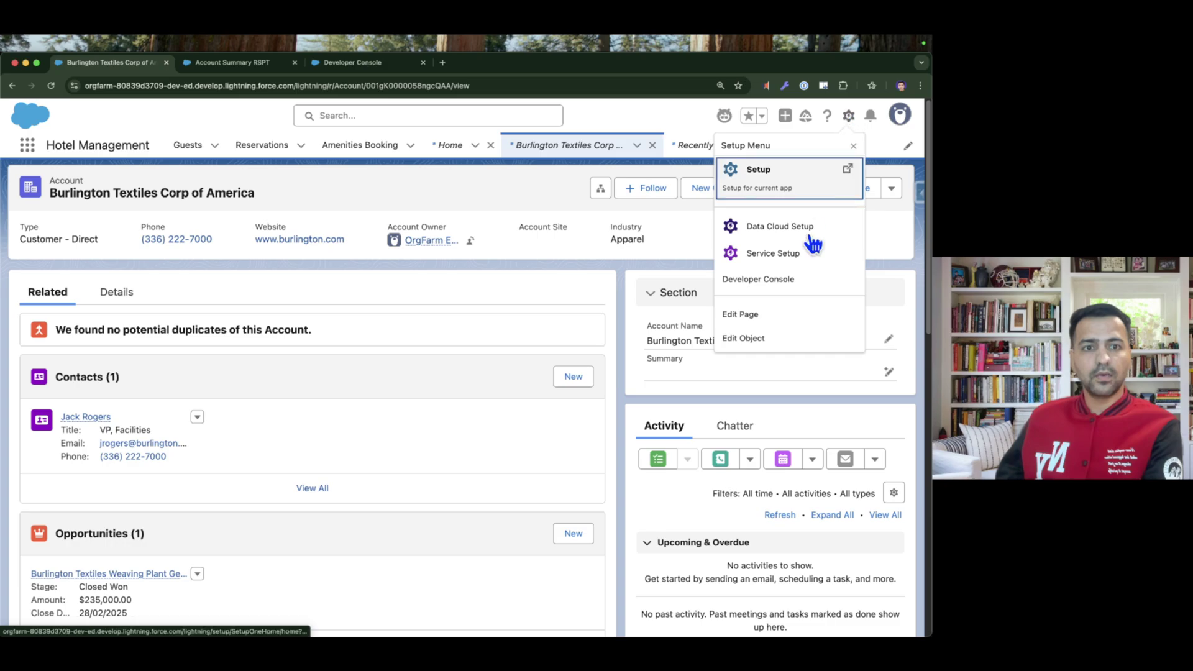
pyautogui.click(780, 338)
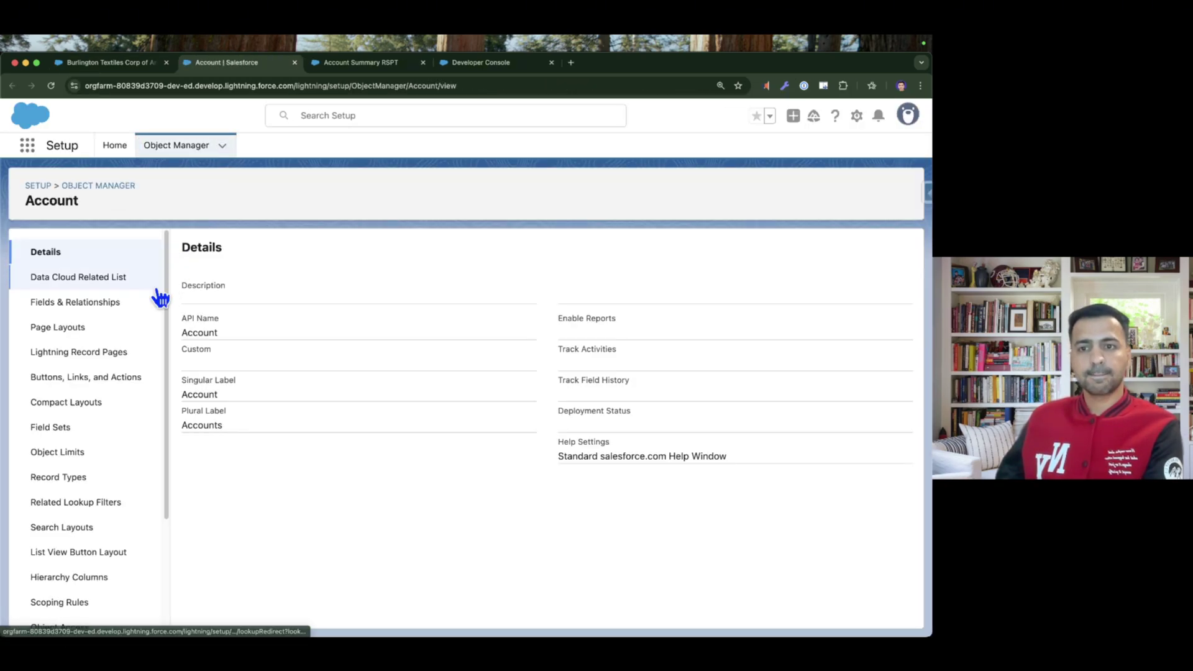
pyautogui.click(155, 299)
pyautogui.click(613, 248)
pyautogui.scroll(-5, 281, 449)
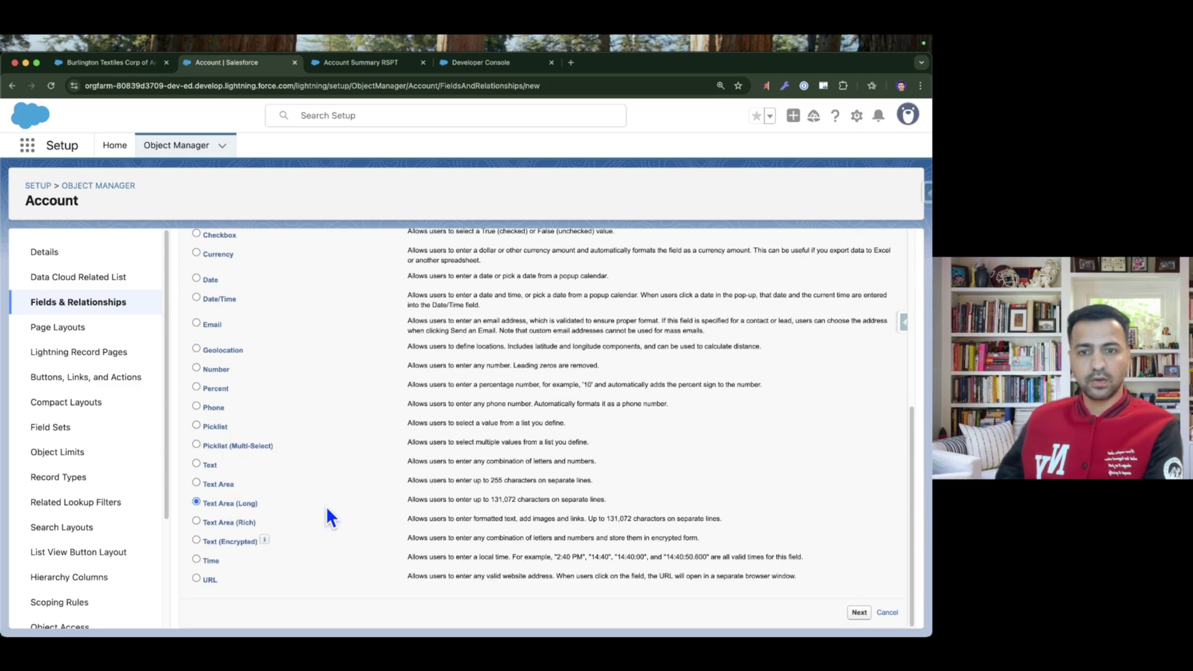
pyautogui.click(858, 612)
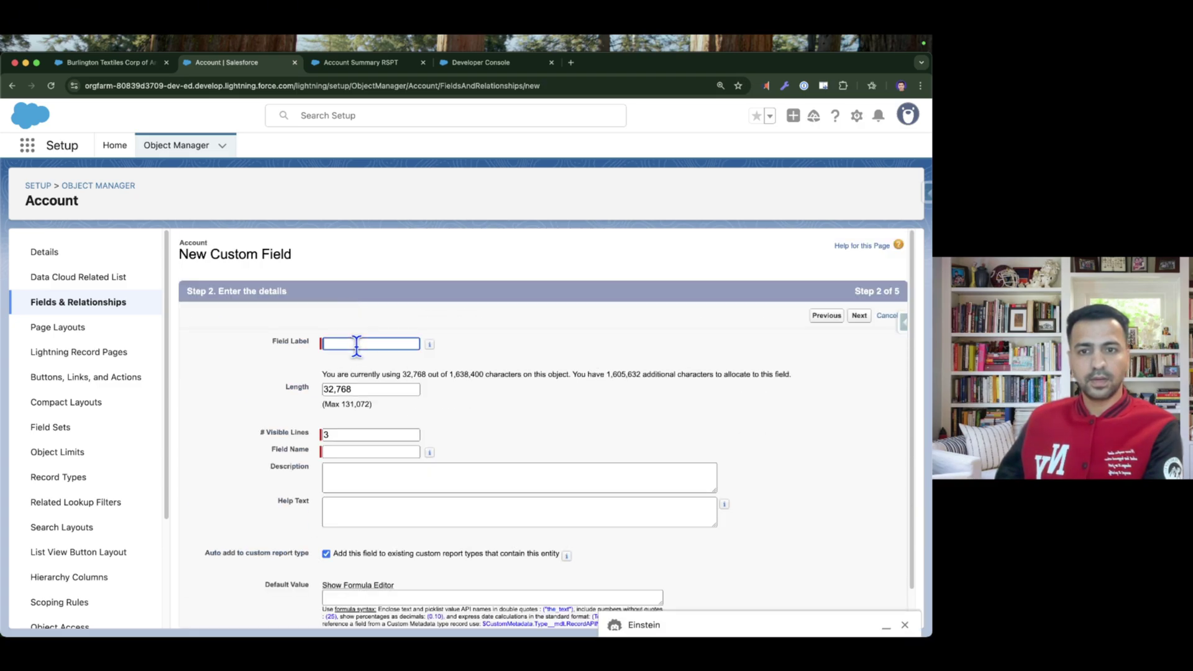
# Save the field as 'Record Summary' with length 131072 and 5 visible lines
pyautogui.write('Record')
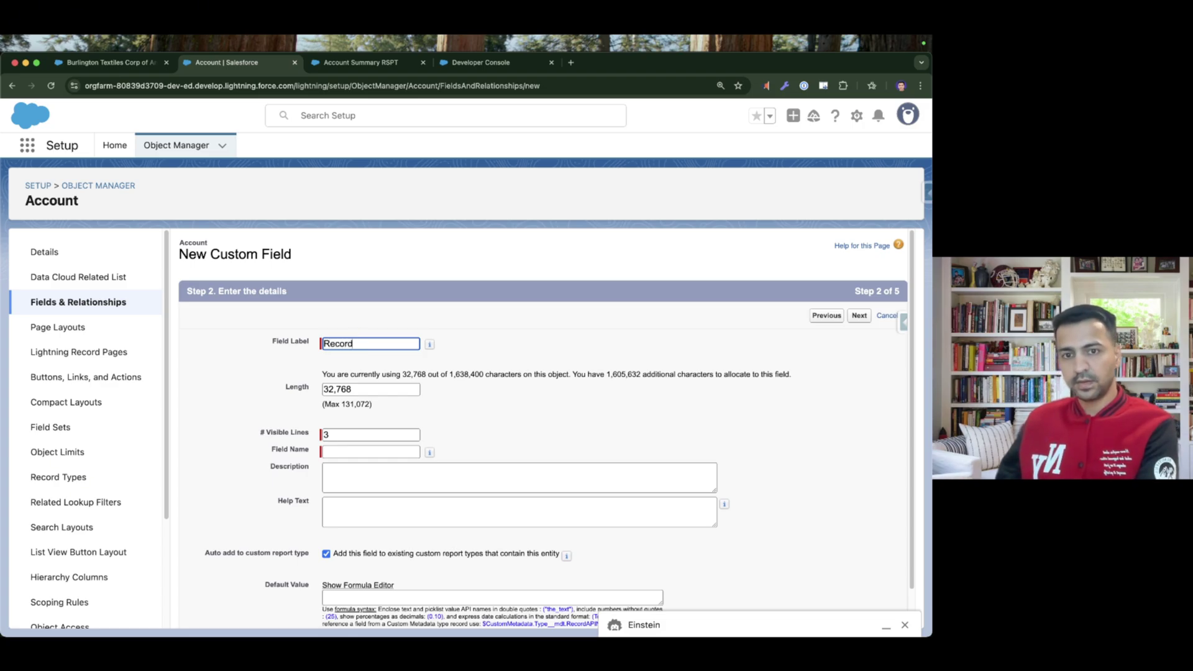
pyautogui.write(' Summary')
pyautogui.press('Tab')
pyautogui.write('1')
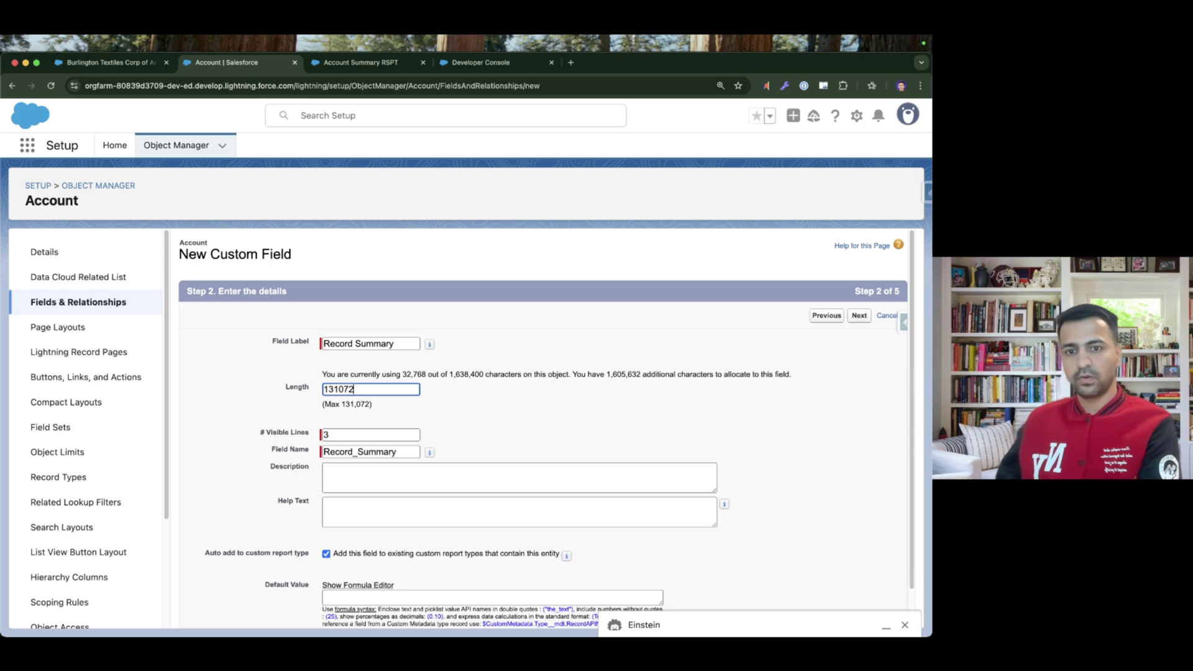
pyautogui.write('31072')
pyautogui.scroll(-2, 410, 429)
pyautogui.click(360, 393)
pyautogui.write('5')
pyautogui.click(859, 275)
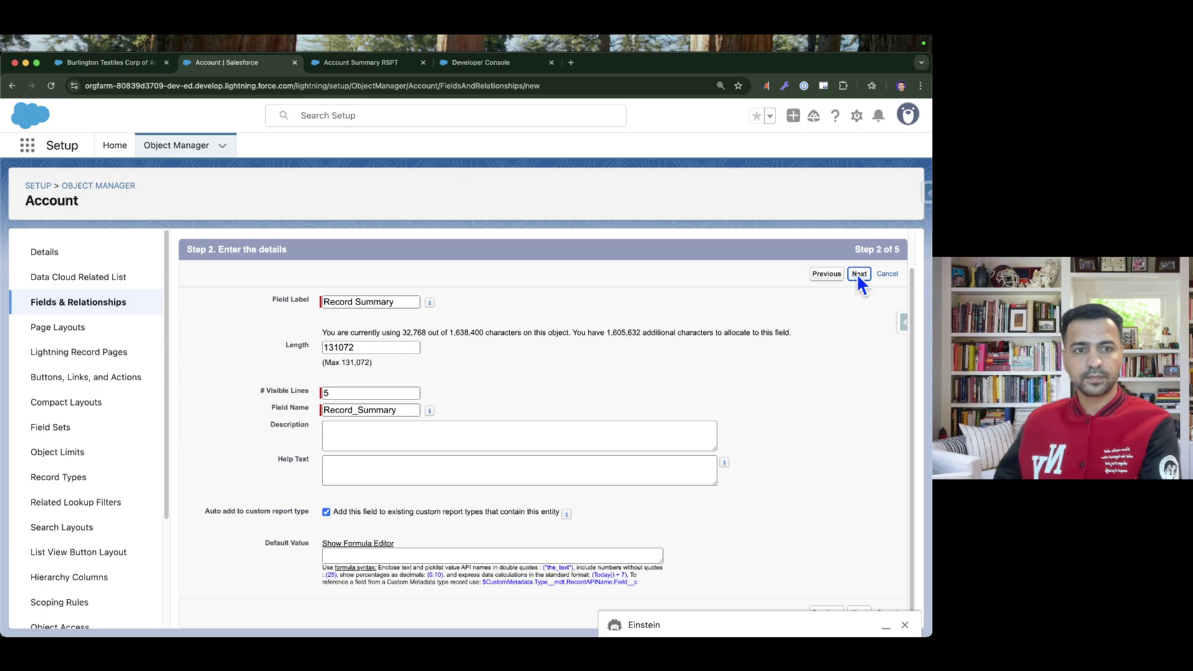
pyautogui.click(858, 318)
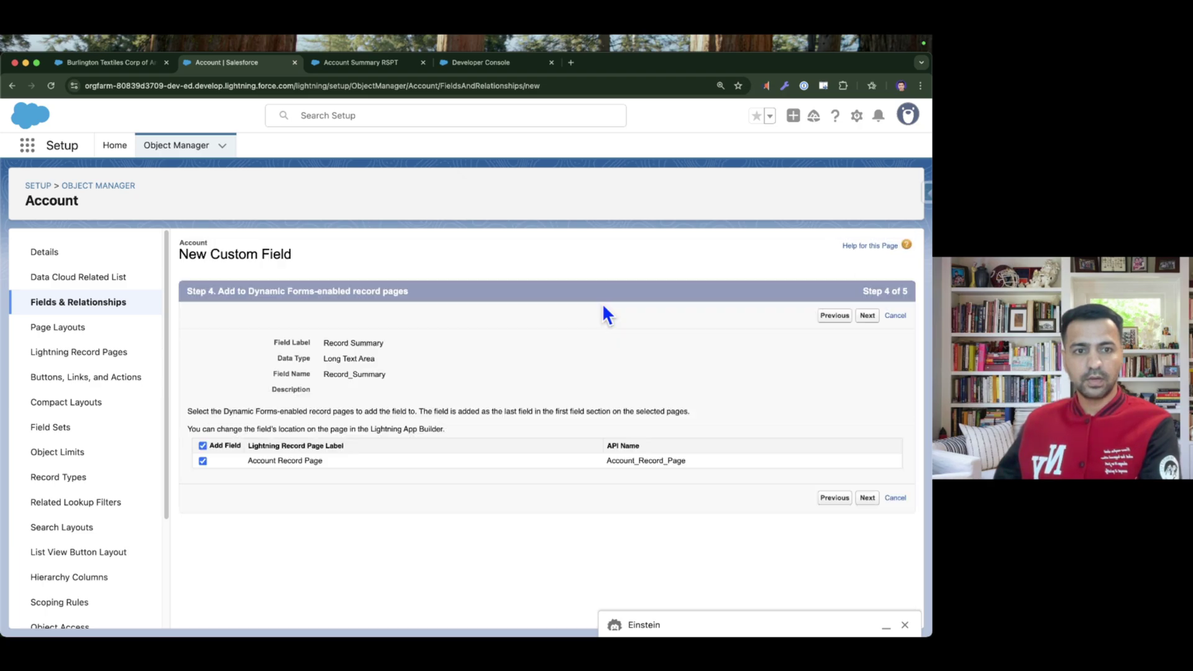
pyautogui.click(866, 501)
pyautogui.click(864, 561)
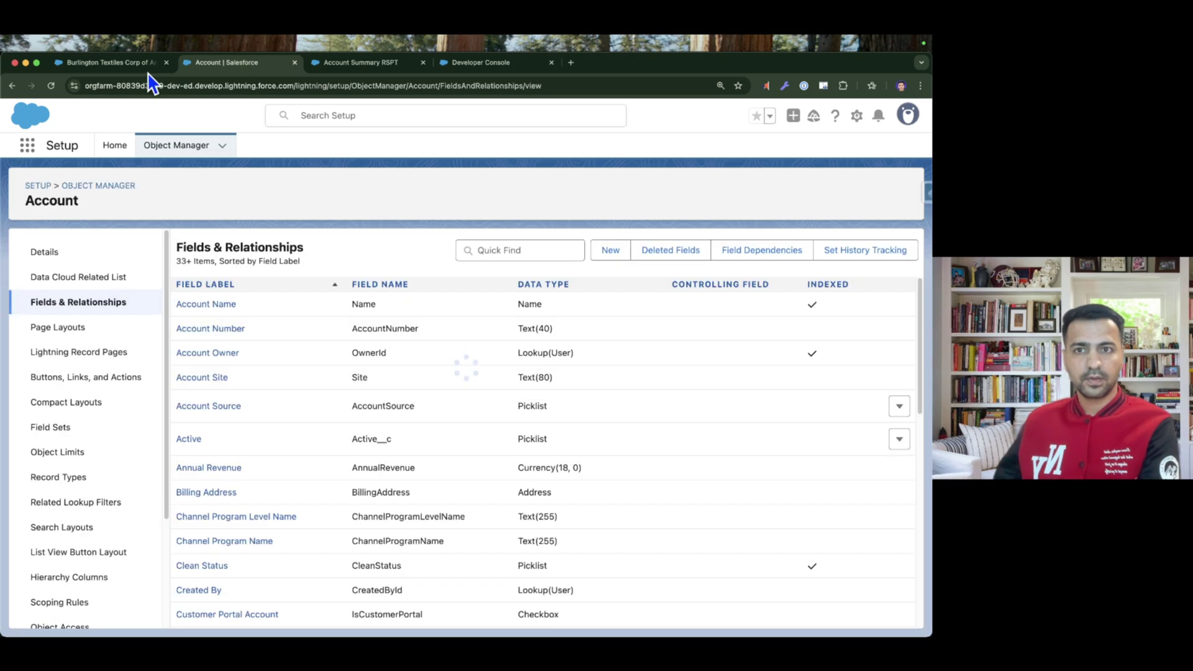
# Reload Burlington Textiles' record and confirm the empty Record Summary field in Details
pyautogui.click(131, 64)
pyautogui.click(849, 115)
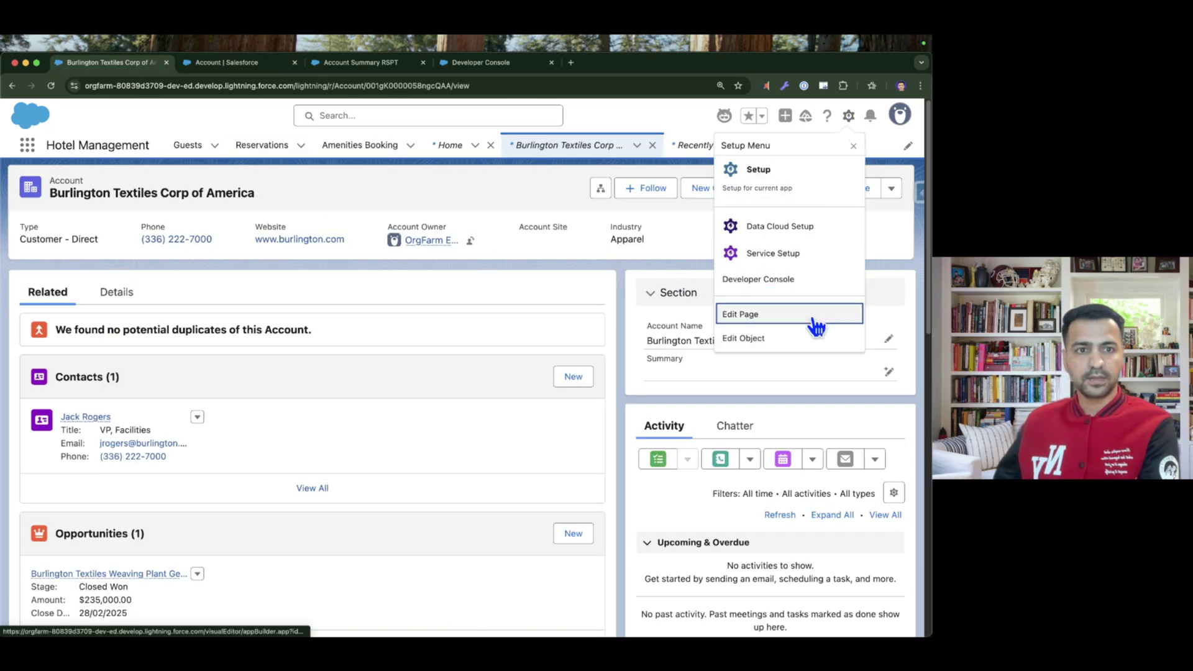
pyautogui.click(818, 336)
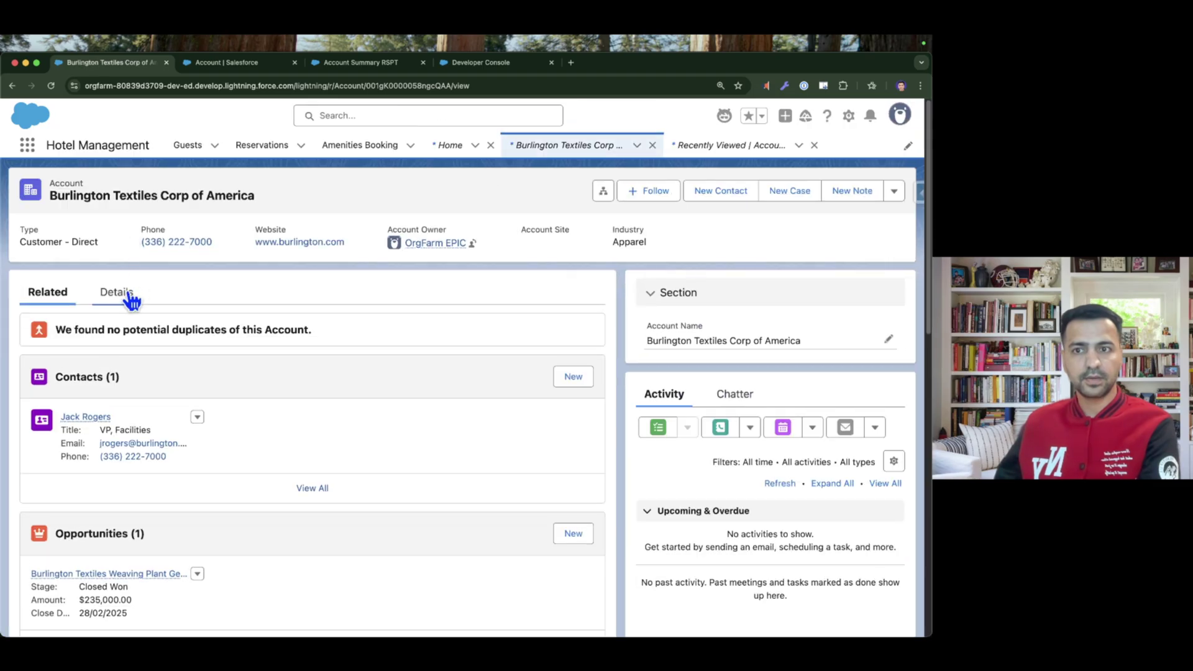
pyautogui.click(124, 295)
pyautogui.scroll(-5, 158, 305)
pyautogui.scroll(-2, 158, 305)
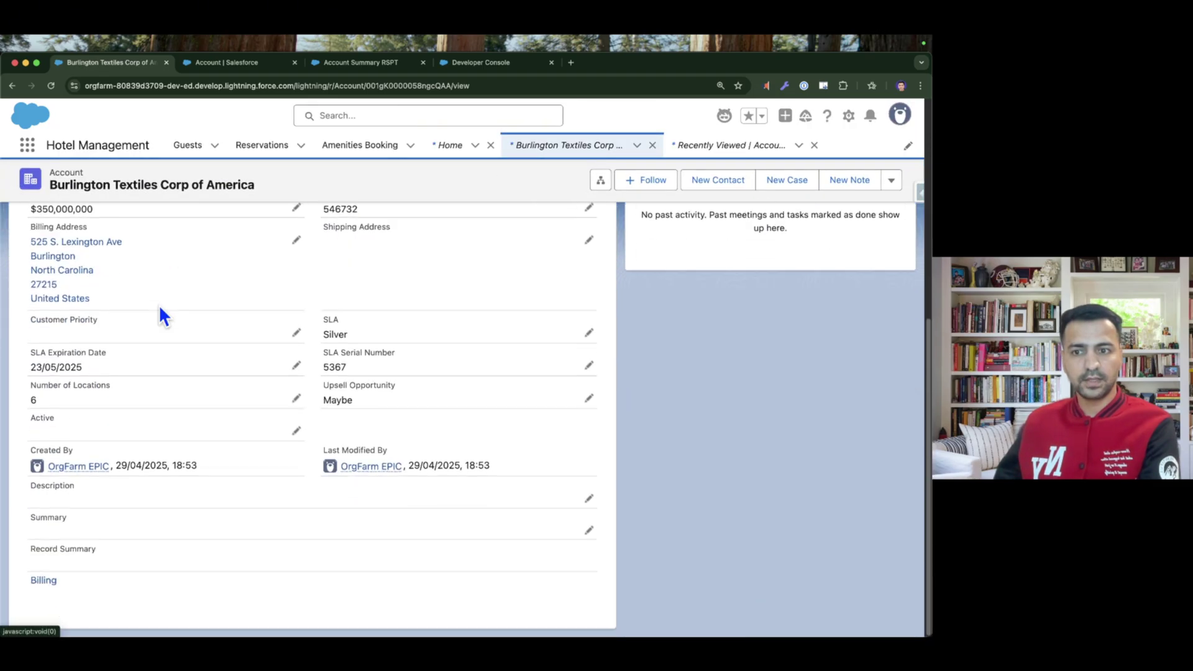
pyautogui.tripleClick(114, 555)
pyautogui.click(147, 564)
pyautogui.doubleClick(153, 560)
pyautogui.click(131, 557)
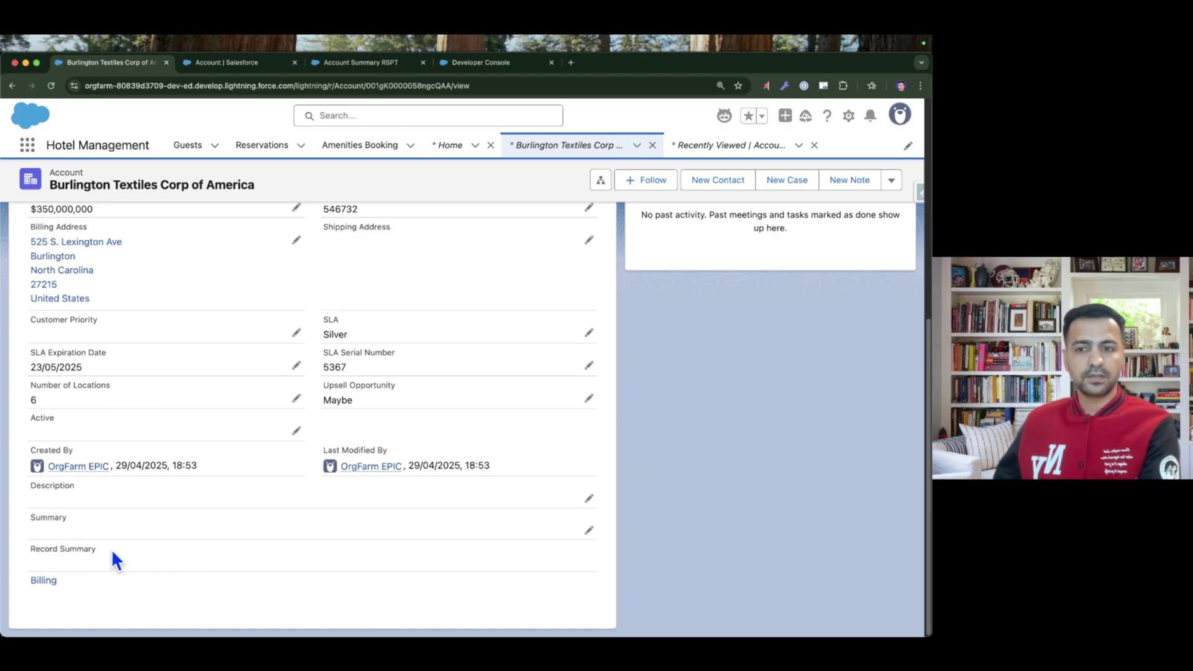
# After the debug statement, add 'Account acc = new Account();' and 'acc.Id = accountId'
pyautogui.click(472, 63)
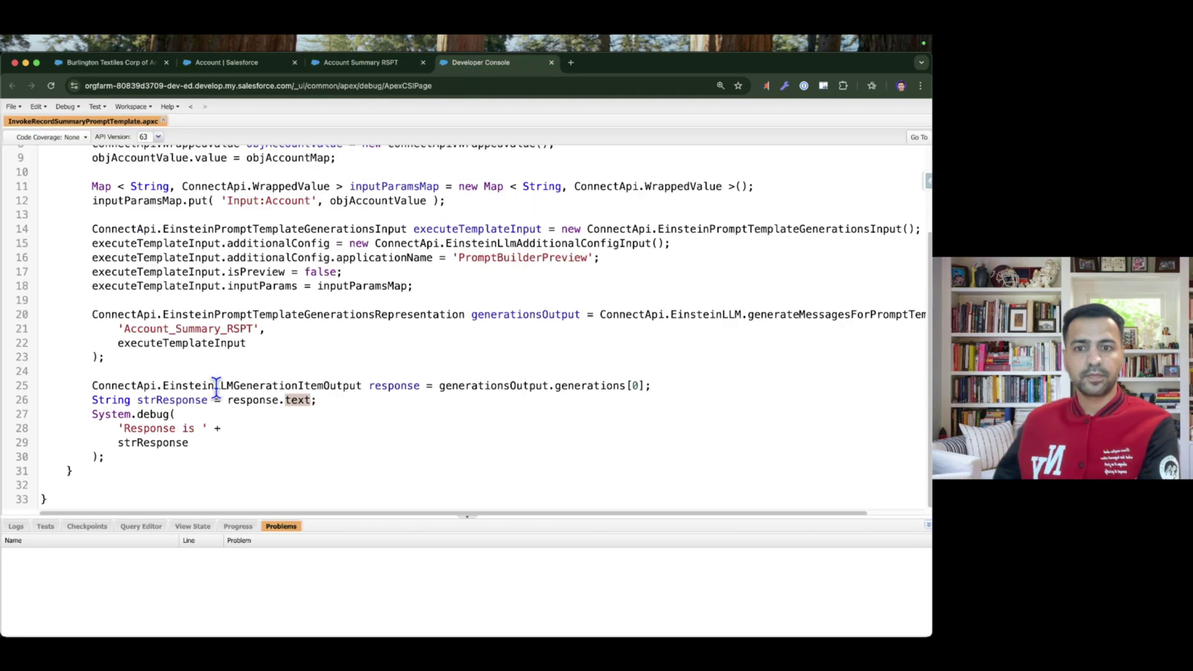
pyautogui.click(122, 463)
pyautogui.press('Return')
pyautogui.press('Return')
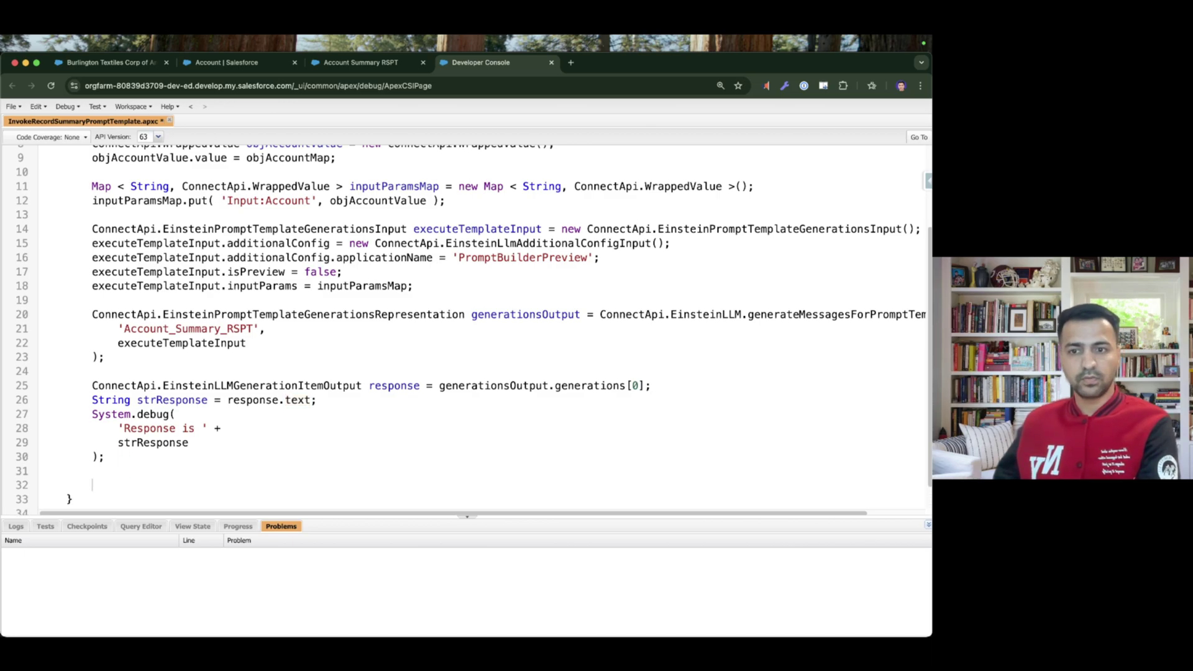
pyautogui.write('Account acc = new Account();')
pyautogui.press('Return')
pyautogui.write('Acc')
pyautogui.press('BackSpace')
pyautogui.press('BackSpace')
pyautogui.press('BackSpace')
pyautogui.write('acc.Id = accountId')
pyautogui.scroll(6, 354, 189)
pyautogui.doubleClick(283, 182)
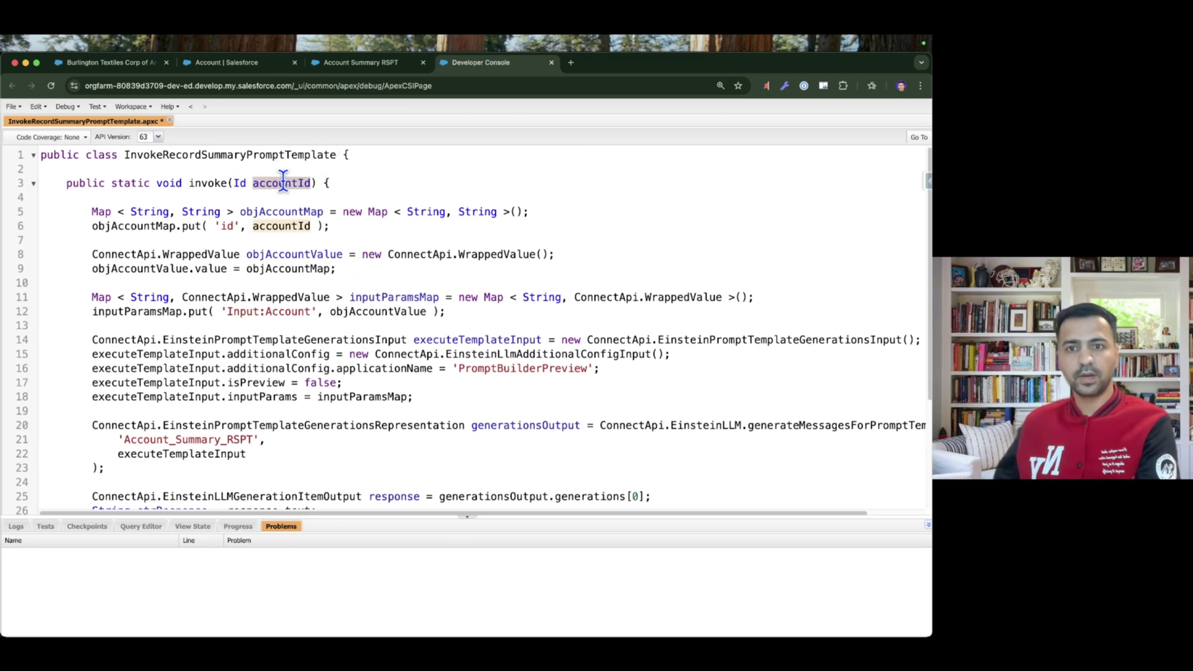
pyautogui.scroll(-10, 283, 182)
pyautogui.click(221, 453)
# Add 'acc.Record_Summary__c = response.text;' followed by 'update acc;'
pyautogui.press('Return')
pyautogui.write('acc.Recor')
pyautogui.press('Return')
pyautogui.write('=')
pyautogui.moveTo(228, 357); pyautogui.dragTo(310, 357)
pyautogui.press('super+c')
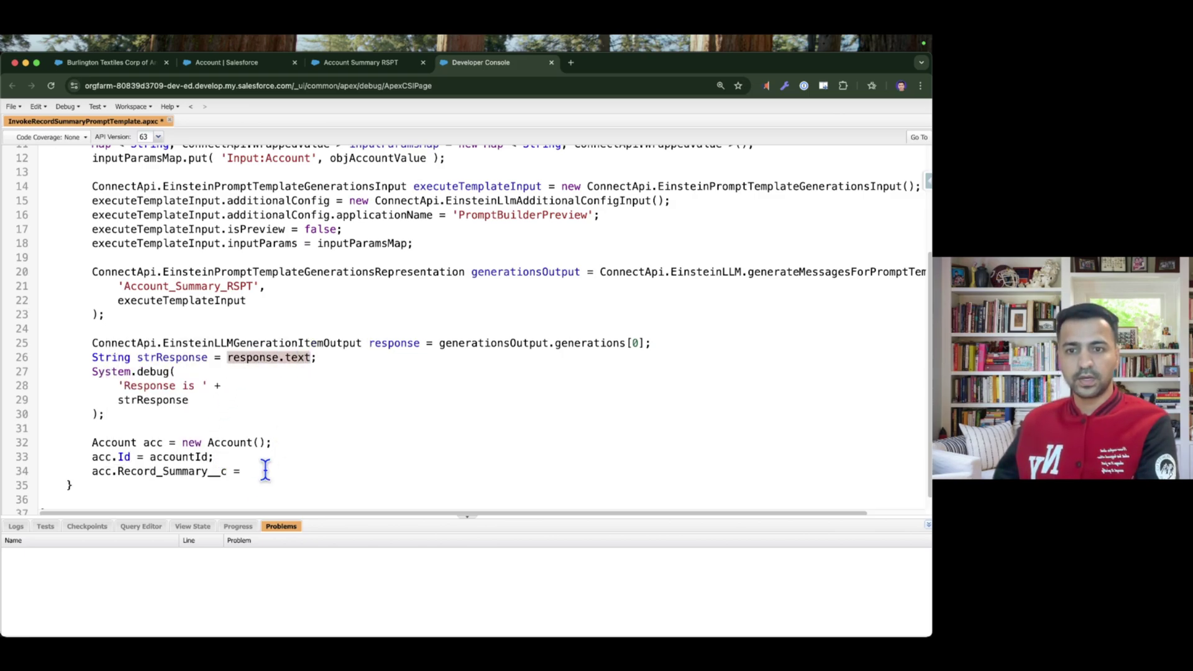
pyautogui.click(259, 470)
pyautogui.press('super+v')
pyautogui.write(';')
pyautogui.press('Return')
pyautogui.write('update acc;')
# Save the InvokeRecordSummaryPromptTemplate class
pyautogui.press('super+s')
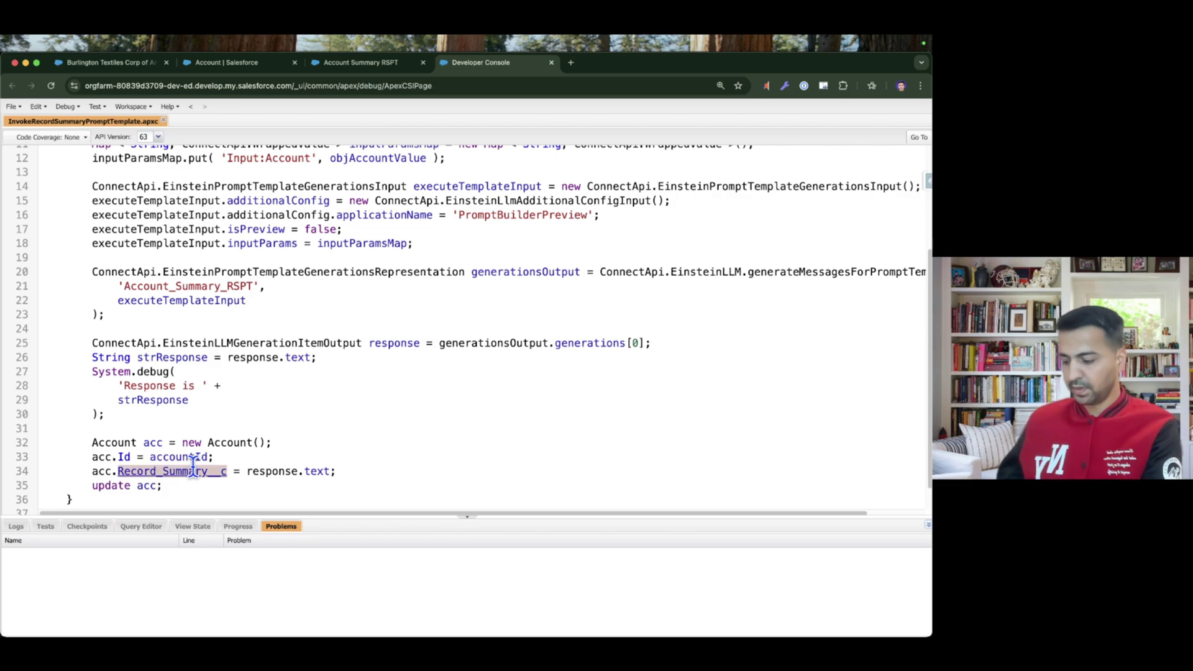
pyautogui.press('super+minus')
pyautogui.scroll(5, 261, 373)
pyautogui.hotkey('ctrl', 'e')
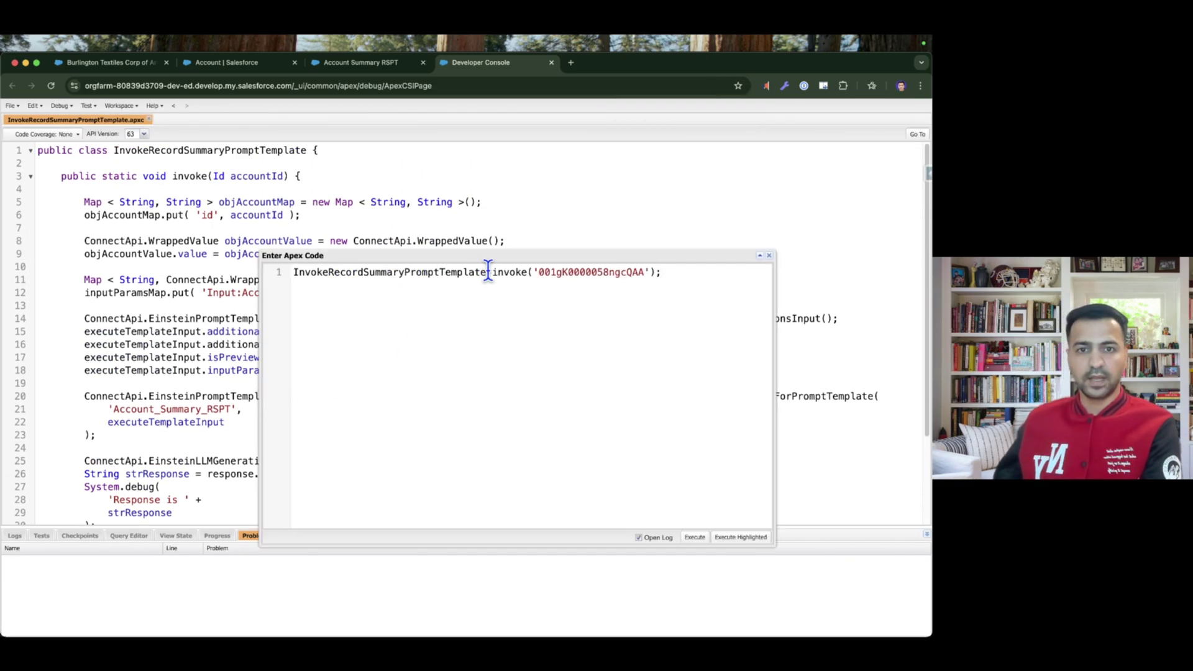
# Execute the invoke call for the Burlington Textiles account
pyautogui.click(115, 62)
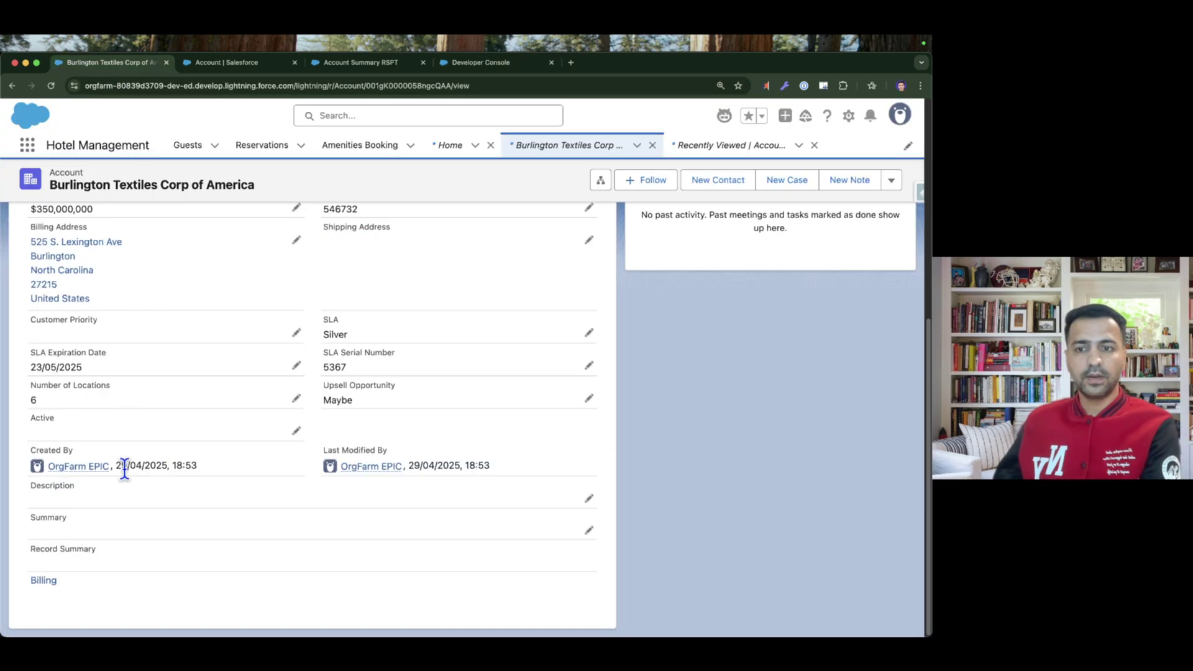
pyautogui.click(480, 63)
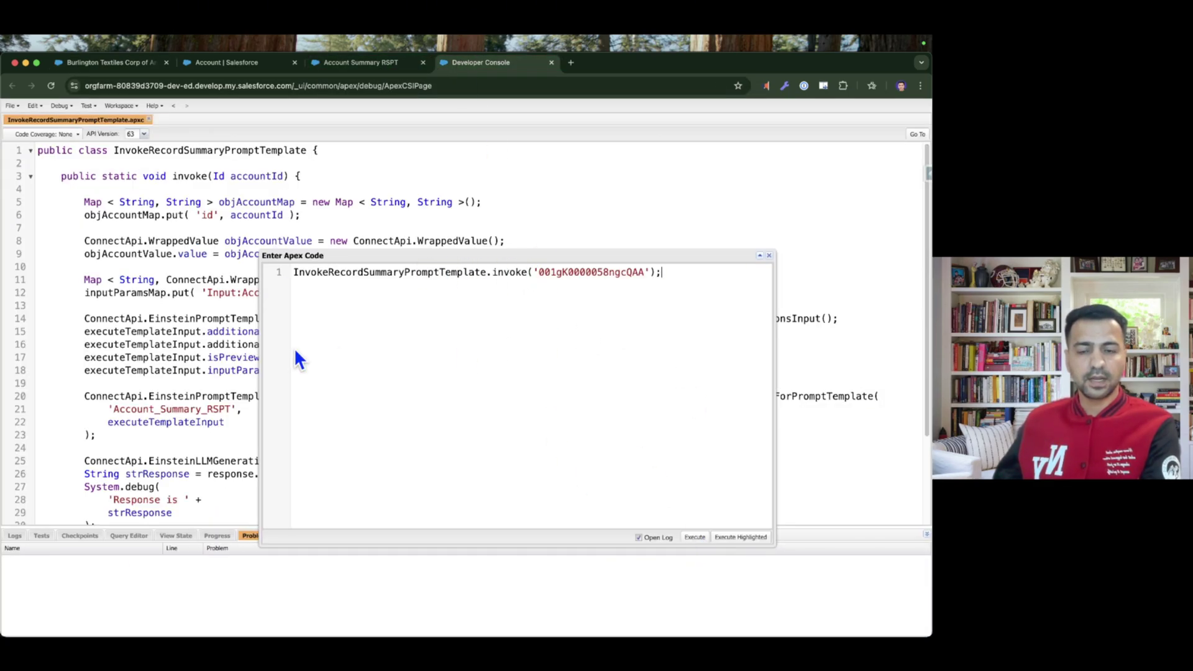
pyautogui.scroll(-3, 165, 366)
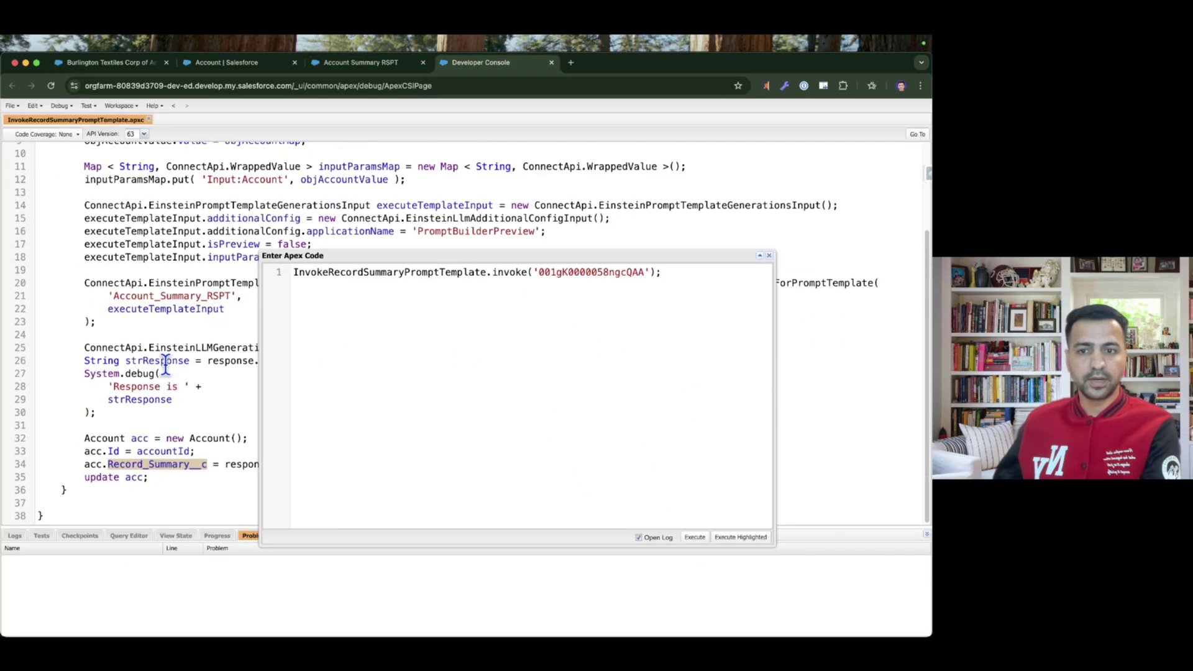
pyautogui.click(695, 537)
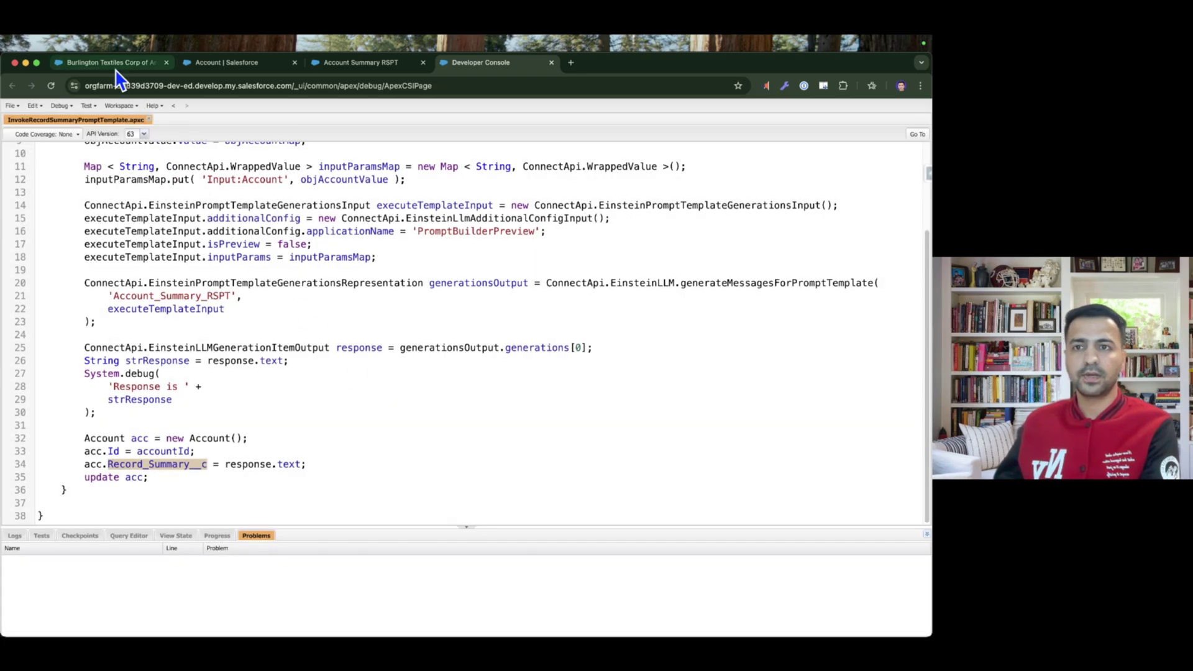
# Reload the account and verify Record Summary now holds the generated summary
pyautogui.click(115, 68)
pyautogui.press('super+r')
pyautogui.click(116, 290)
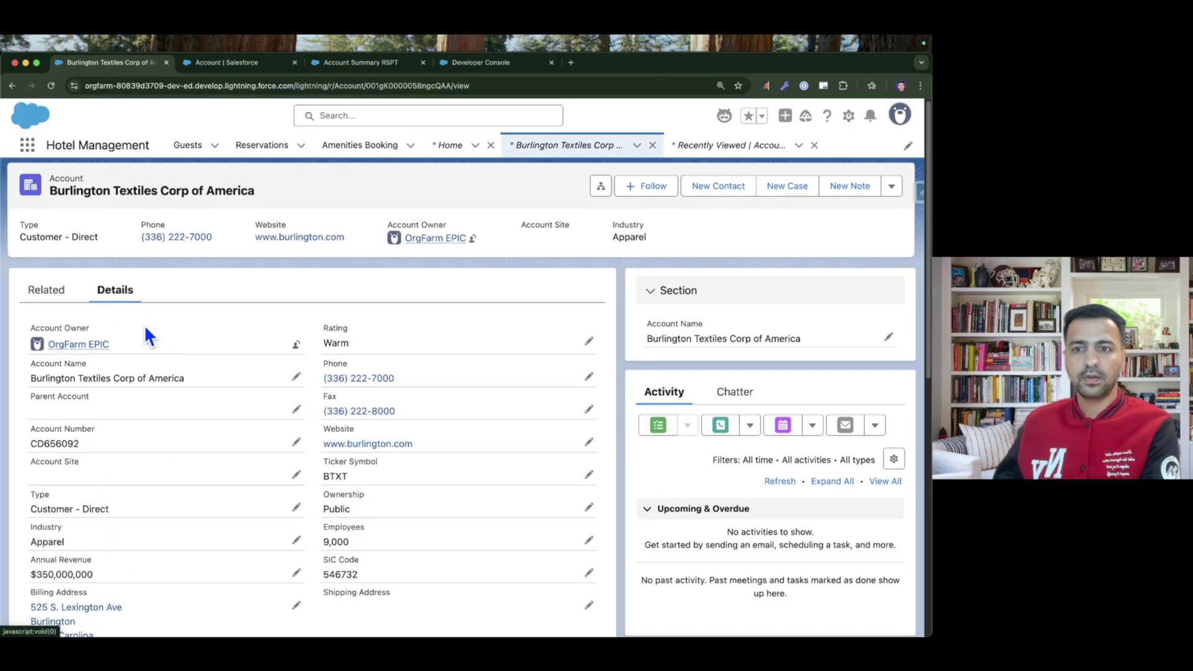
pyautogui.scroll(-10, 173, 367)
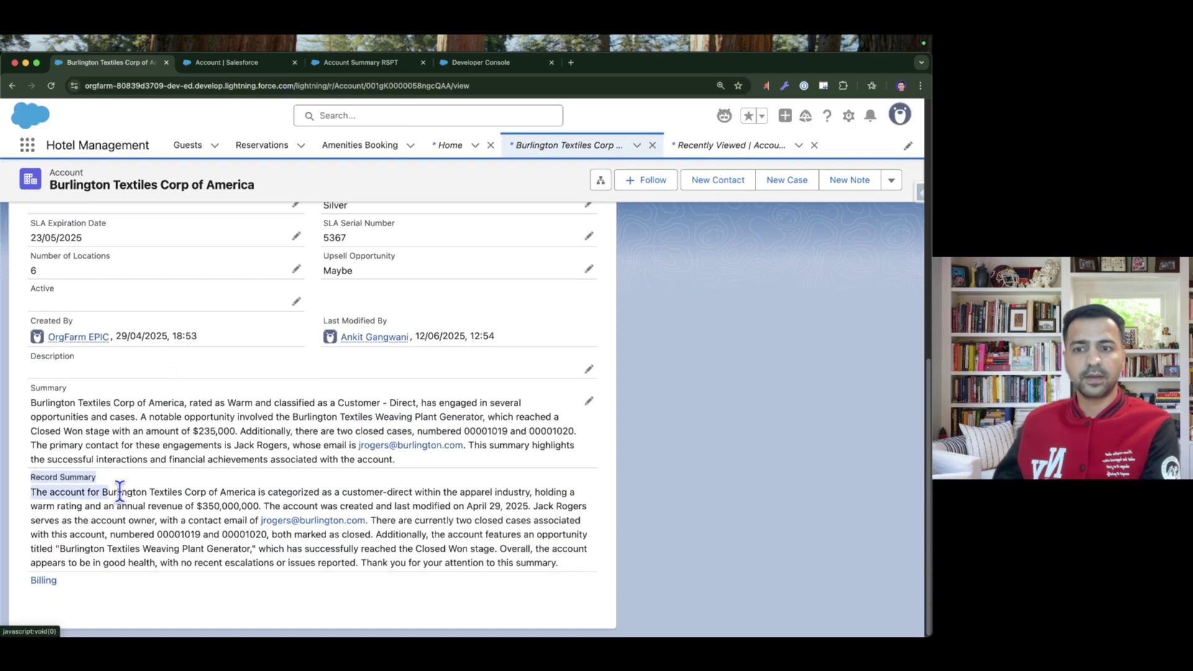
pyautogui.moveTo(31, 380); pyautogui.dragTo(553, 570)
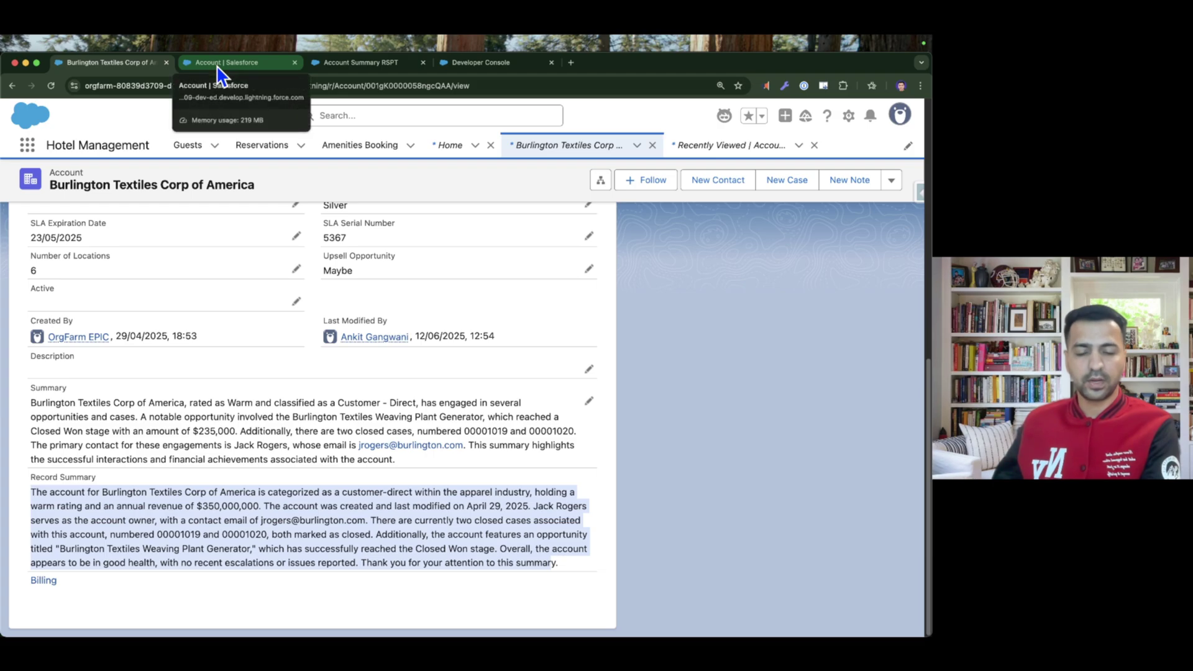
# Review the InvokeRecordSummaryPromptTemplate class code in the Developer Console
pyautogui.click(460, 63)
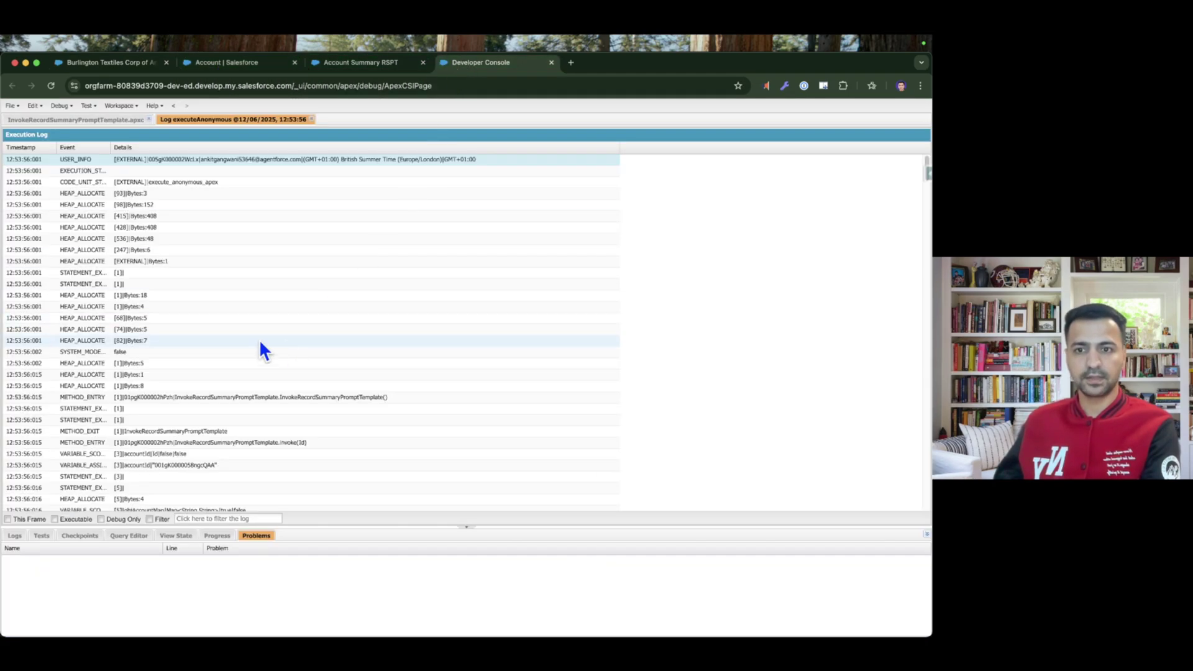
pyautogui.scroll(3, 266, 386)
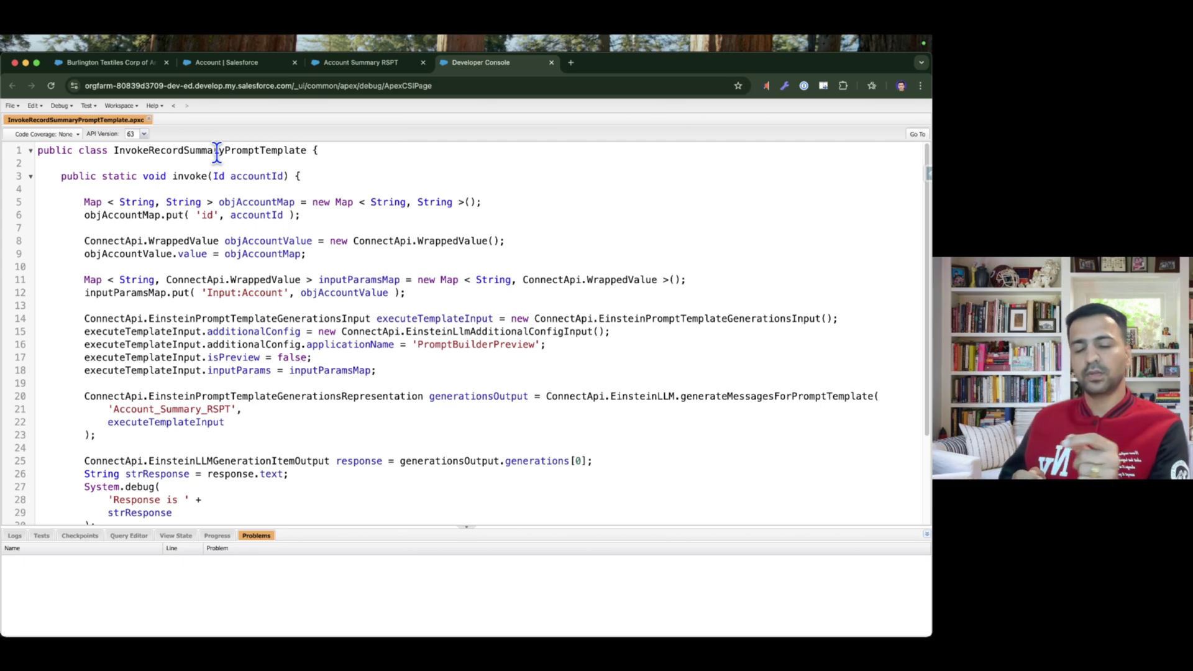
pyautogui.scroll(-5, 240, 296)
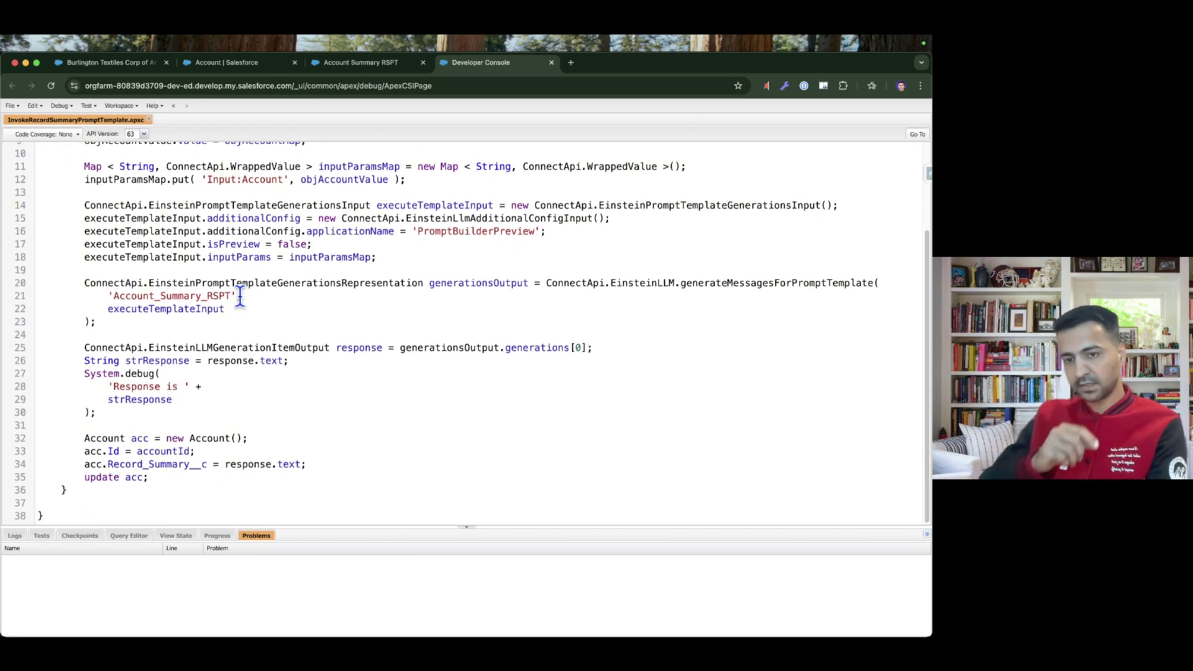
pyautogui.scroll(5, 240, 297)
pyautogui.scroll(-5, 240, 297)
# Show the PowerPoint slide listing Episodes 22–27 with Episode 25 highlighted
pyautogui.hotkey('ctrl', 'Right')
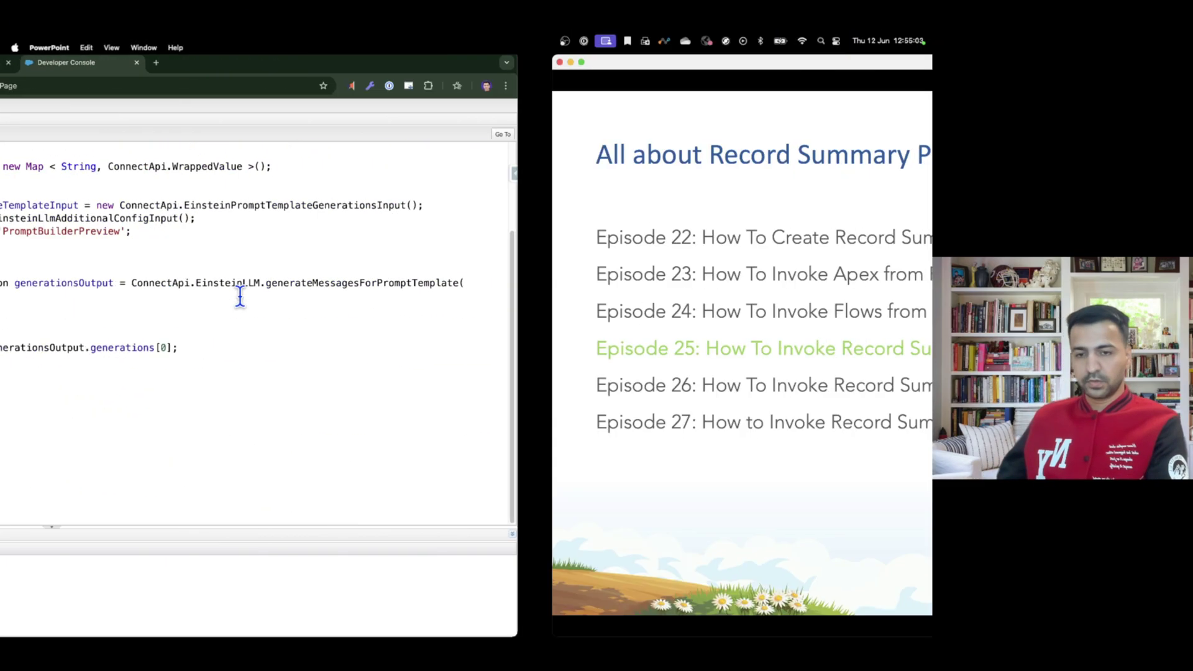